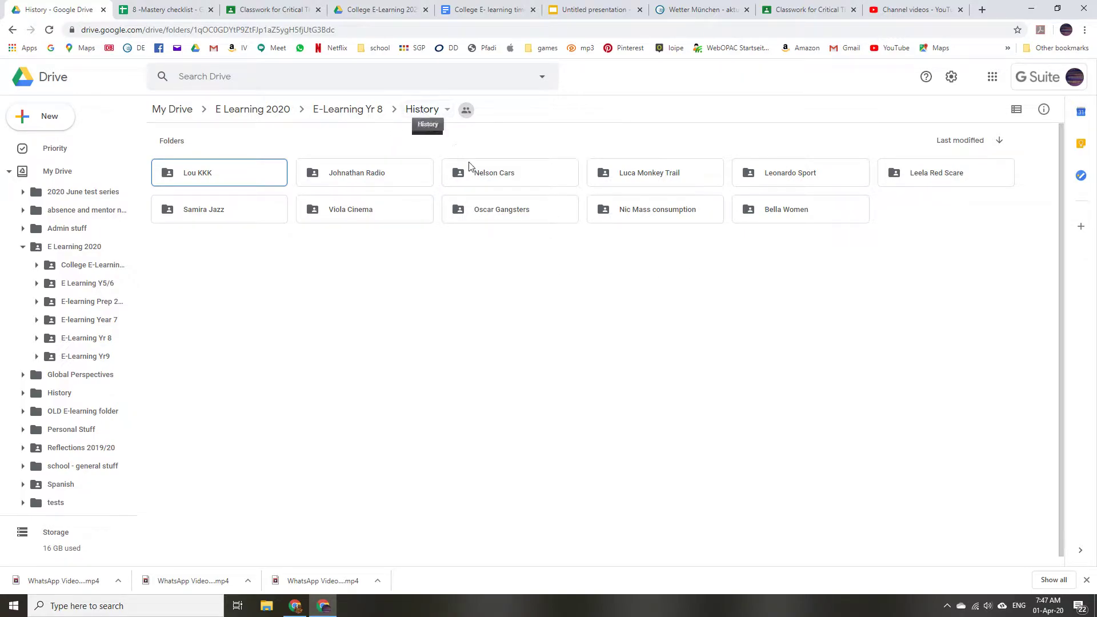
Open the student's Gangsters folder under History and create a new blank Google Form in it
double_click(543, 215)
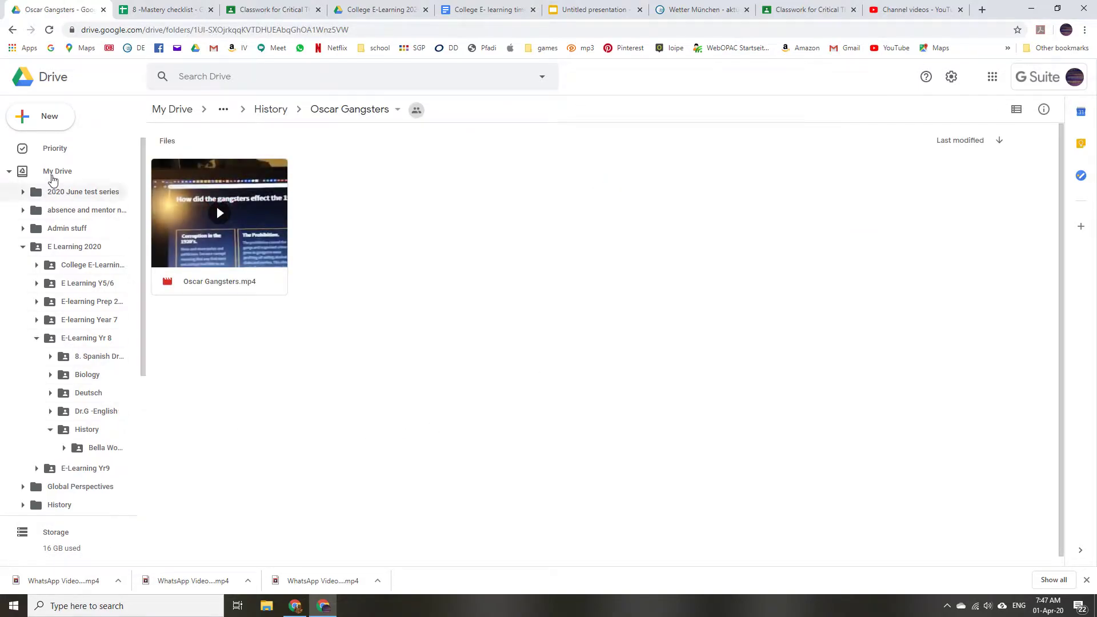
click(58, 117)
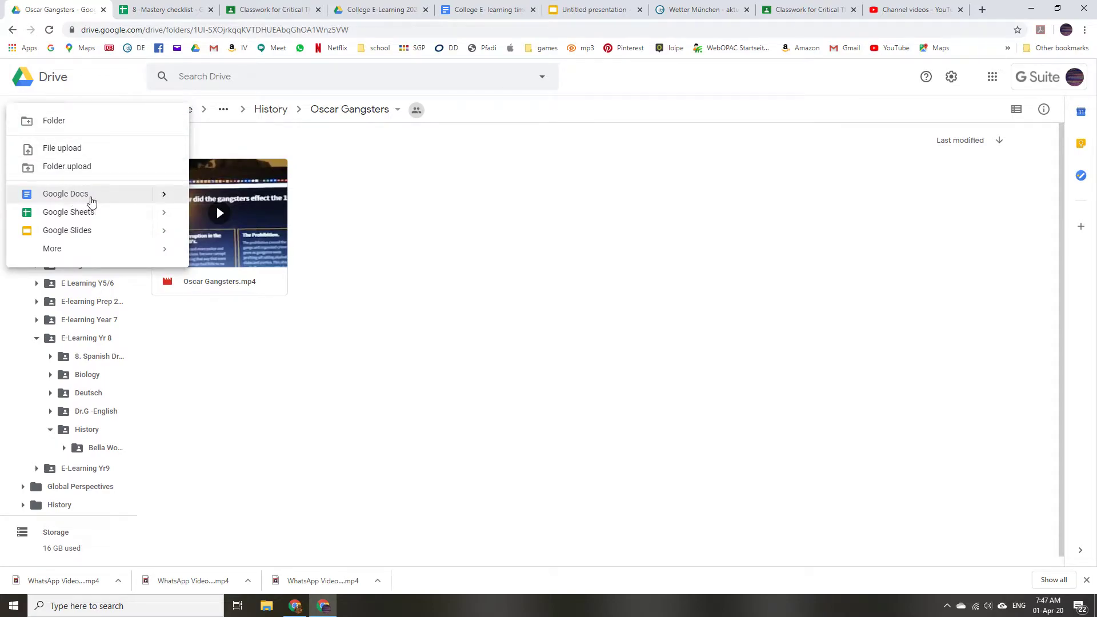
mouse_move(53, 254)
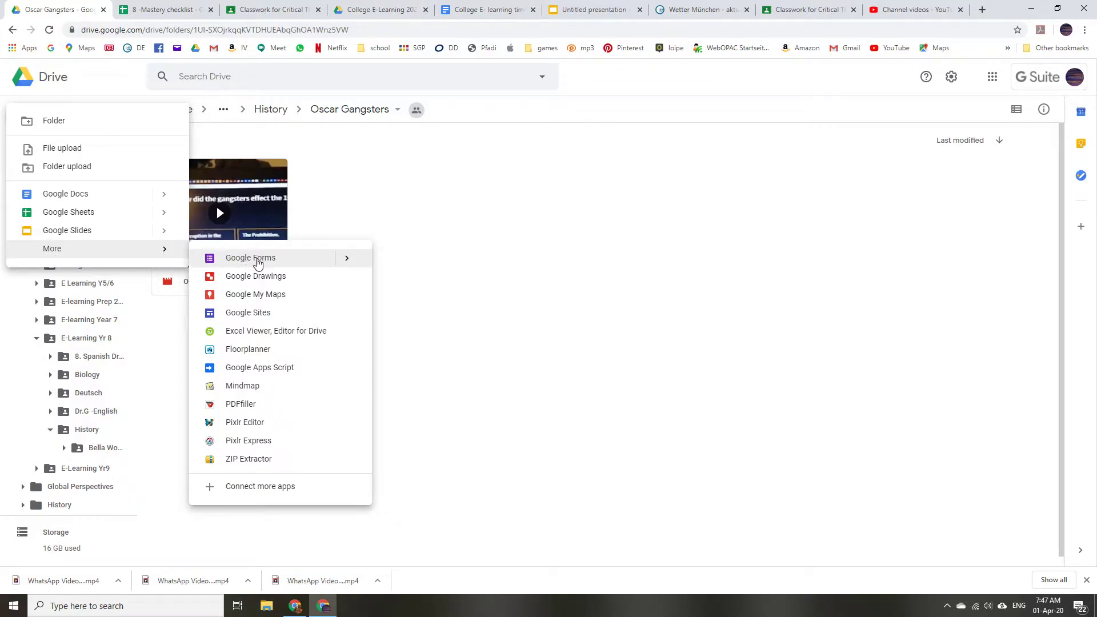
click(252, 258)
click(662, 345)
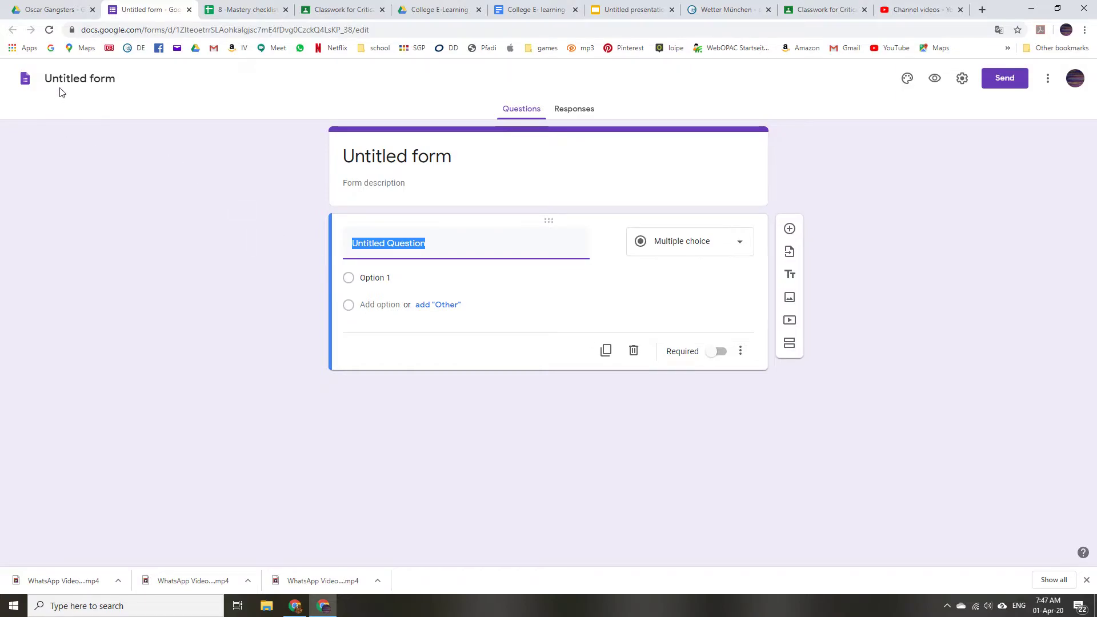
Title the form "Test form" and add the description "5 questions about testing"
click(75, 77)
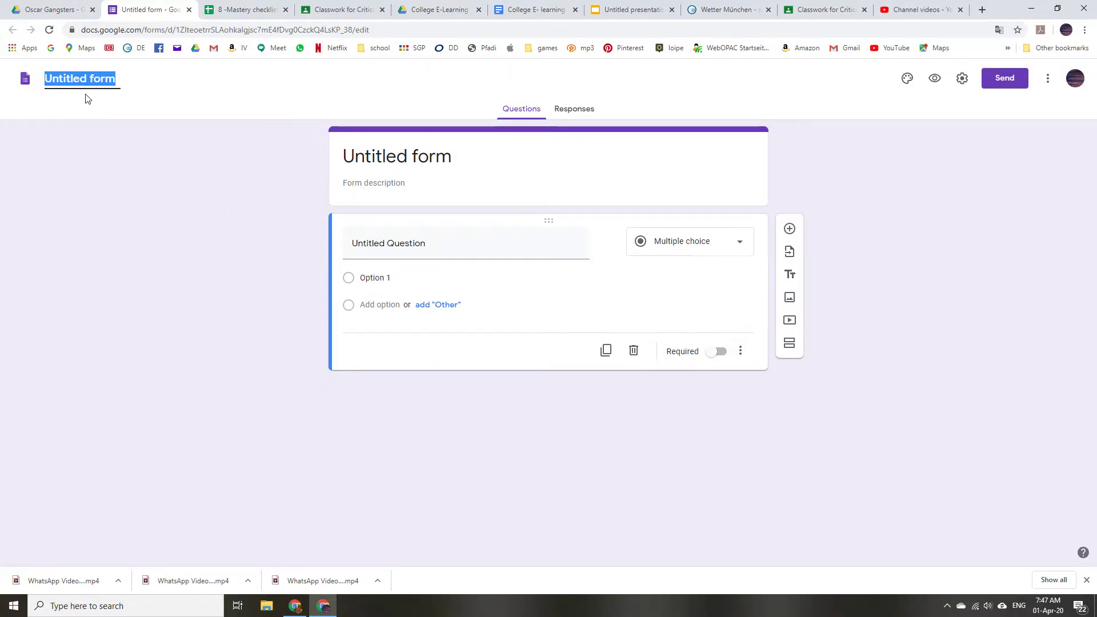
text(Test form)
key(Return)
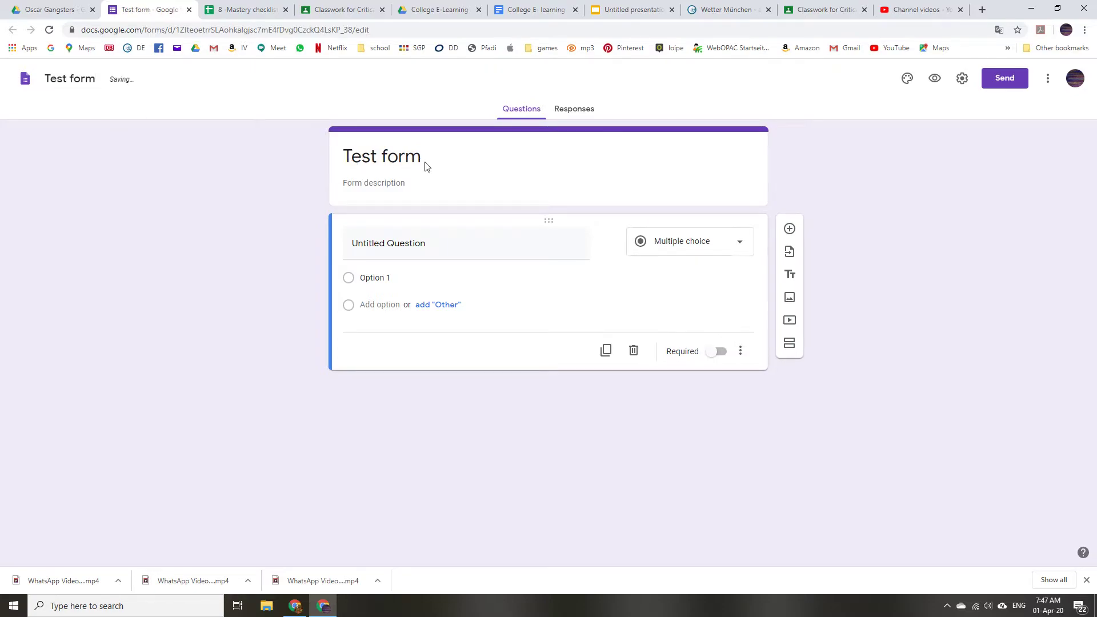
click(404, 184)
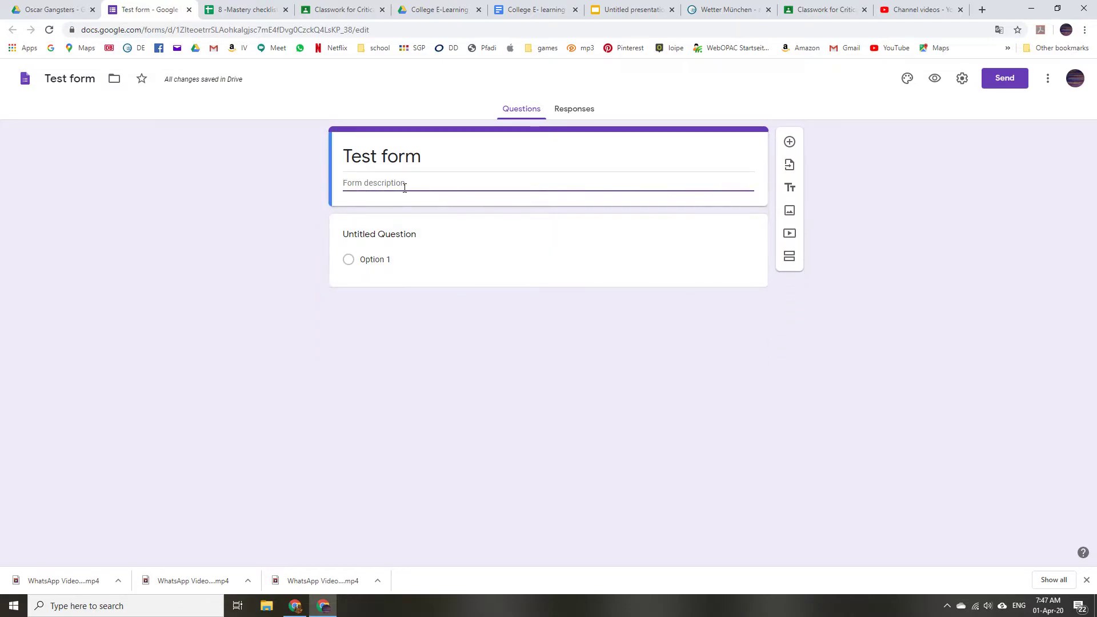
text(5 que)
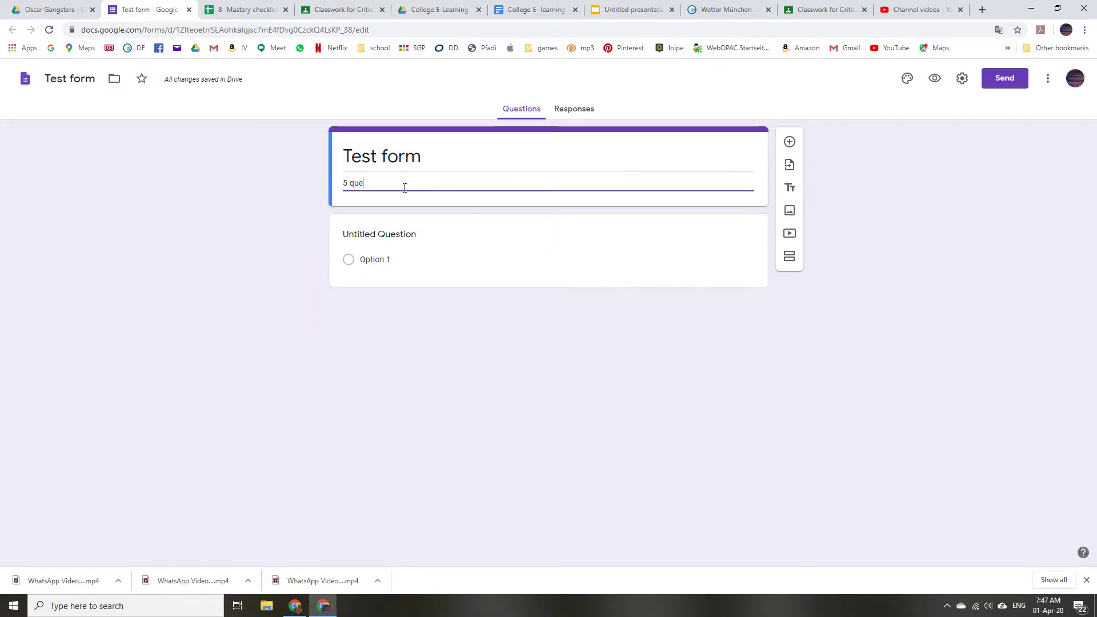
text(stions about testing)
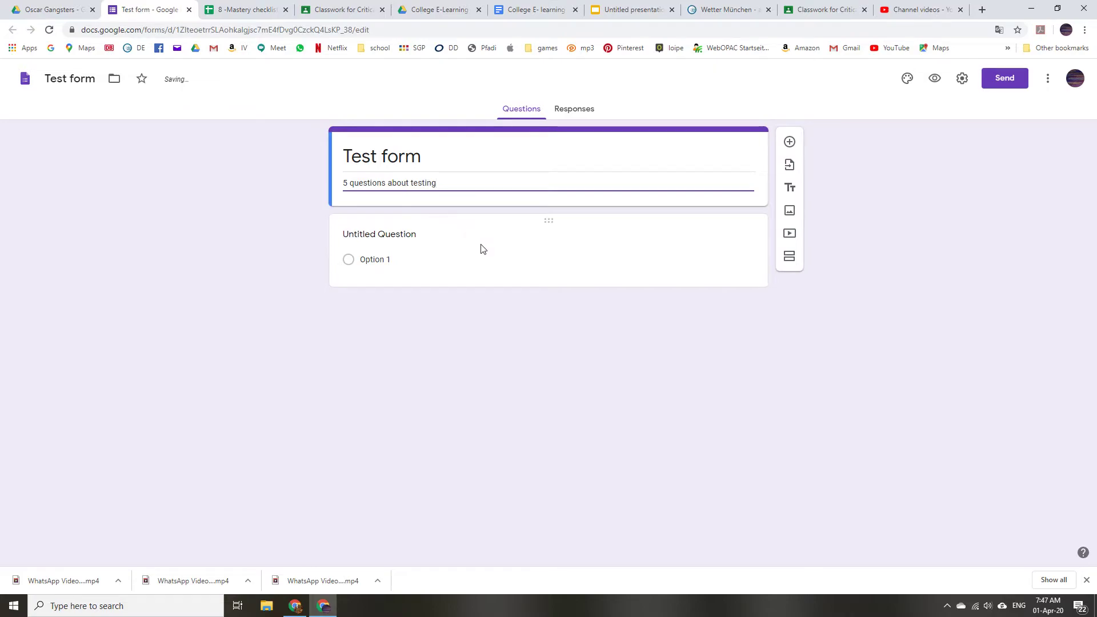
Set the first question's type to Multiple choice and word it "Why do we test"
click(481, 248)
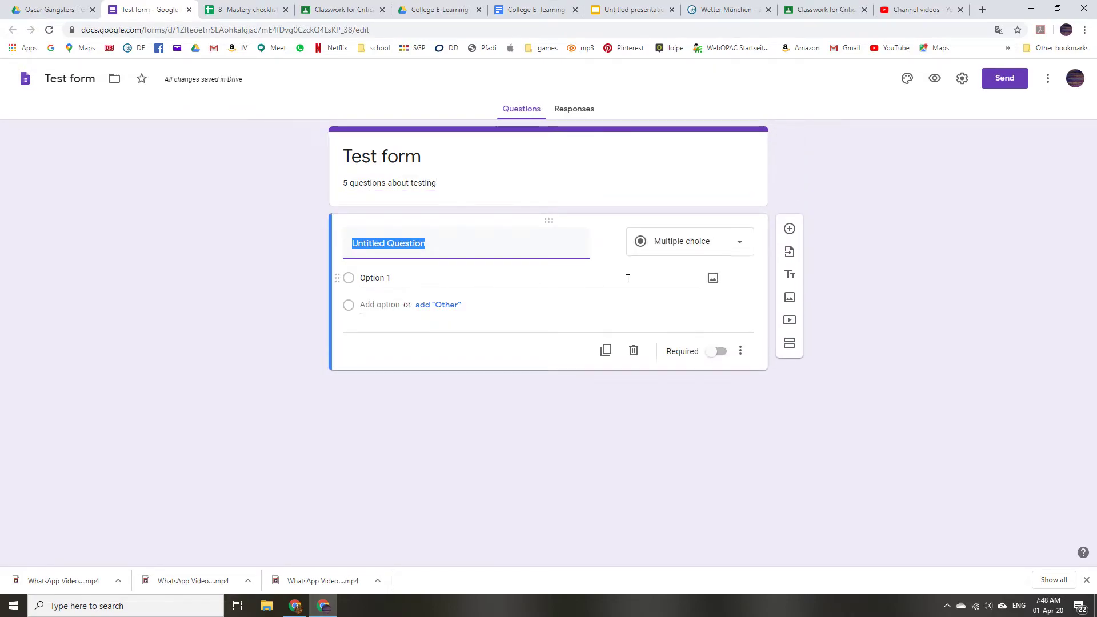
click(739, 245)
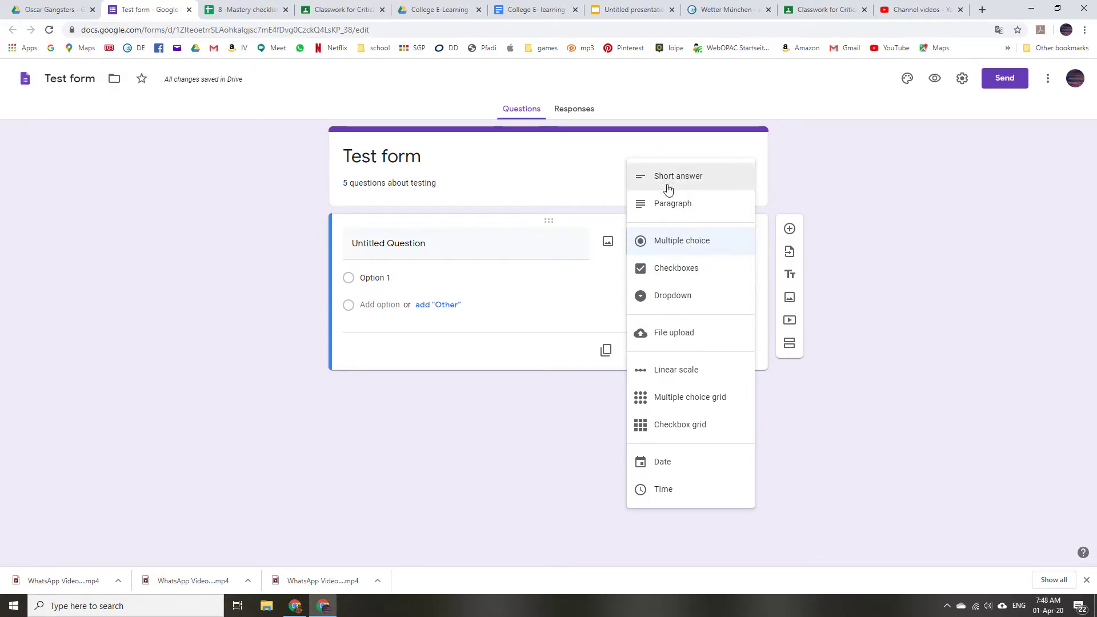
click(677, 246)
click(401, 241)
text(Why do we test)
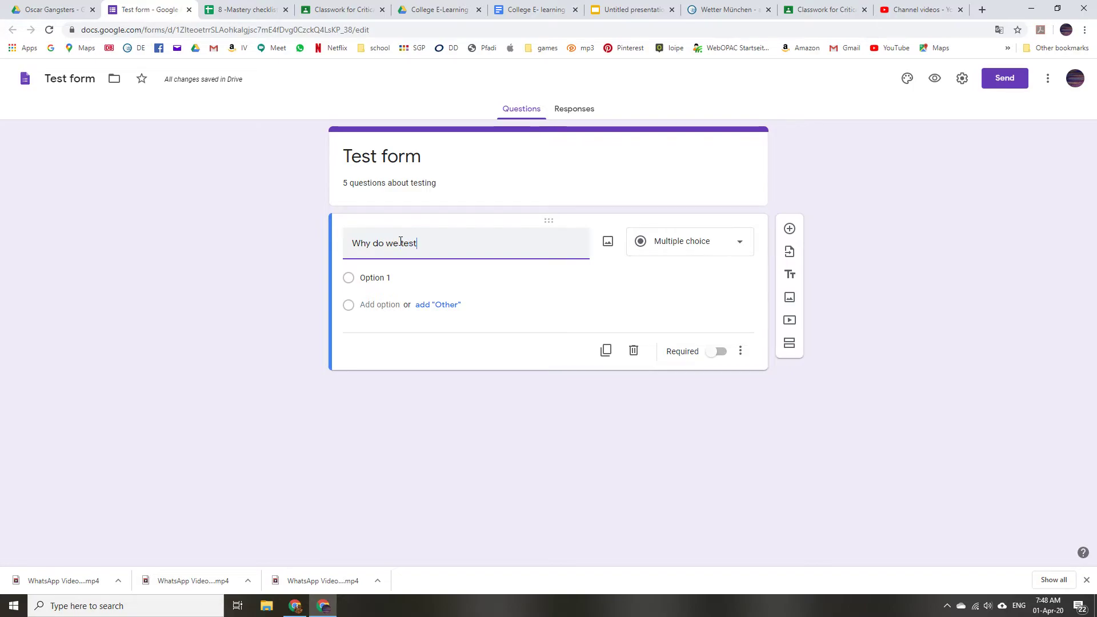
Enter "to see what we know" and "to see what we don't know" as the question's first two answer options
click(417, 275)
text(to see what we know)
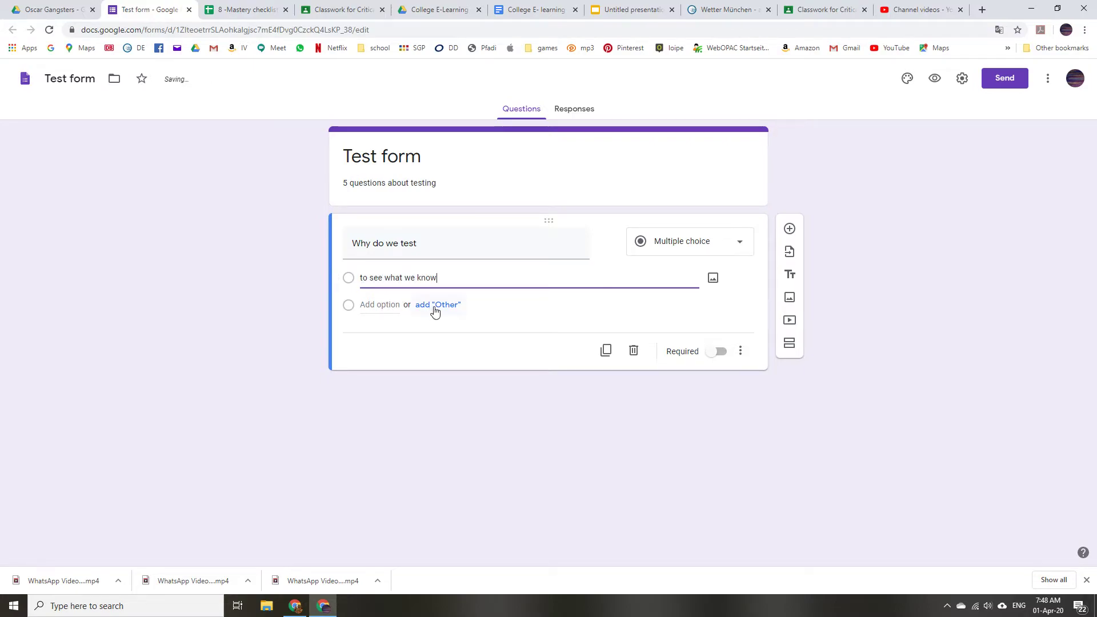
click(366, 309)
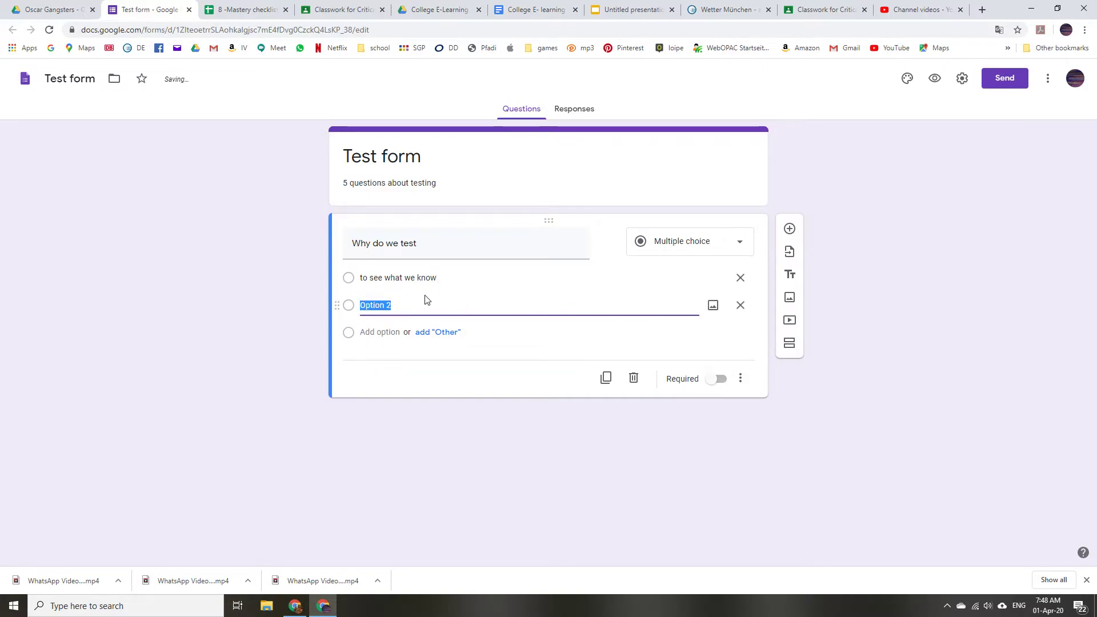
text(to see what we don't)
click(417, 333)
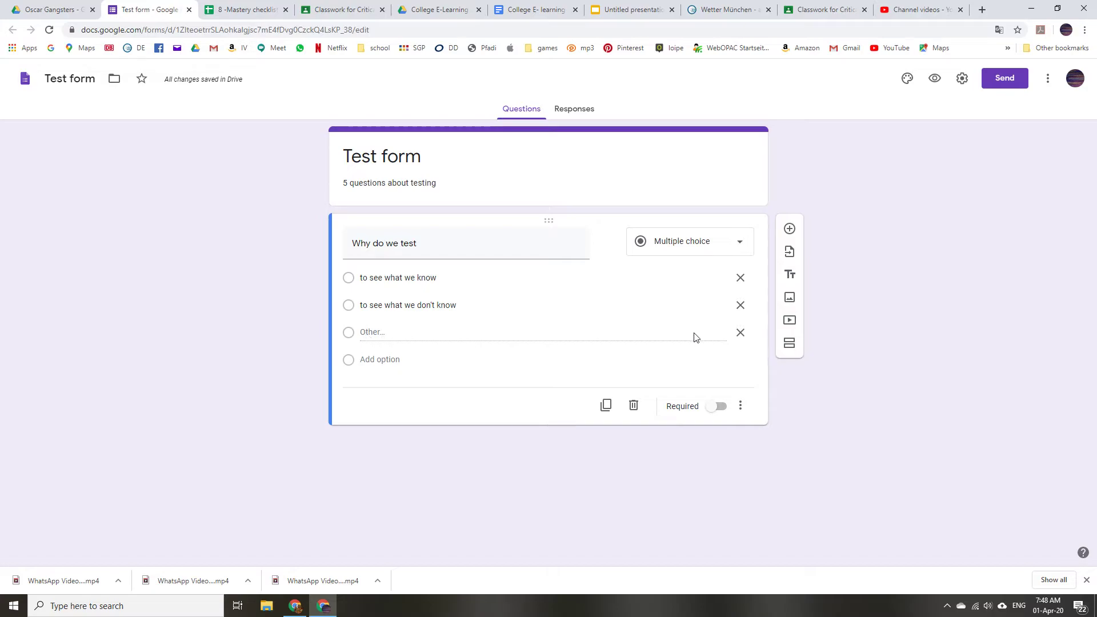
click(740, 335)
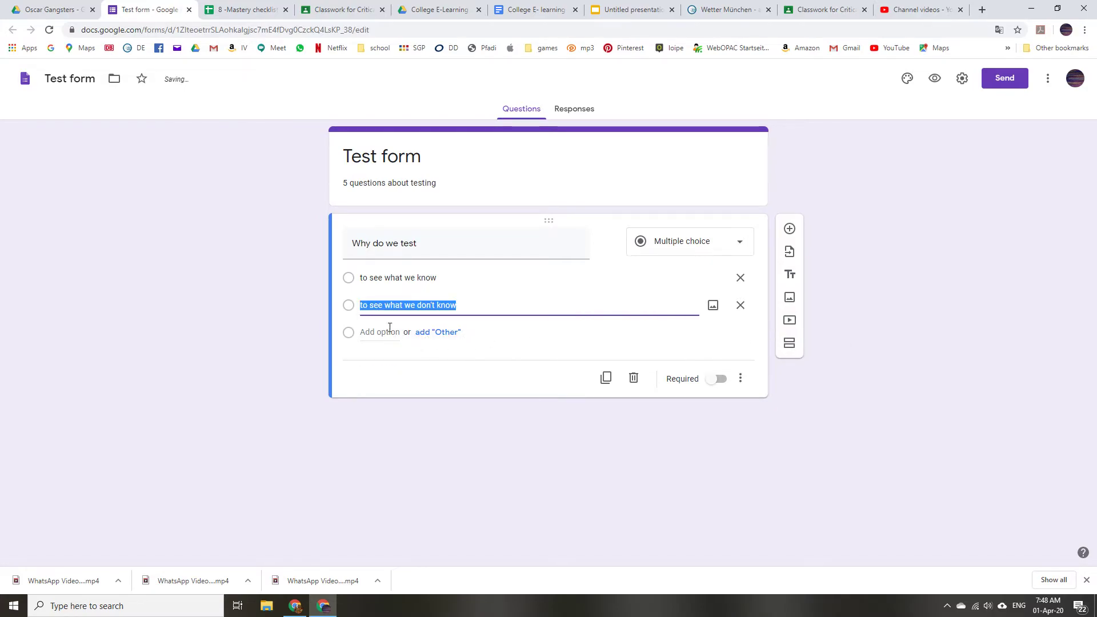
click(349, 282)
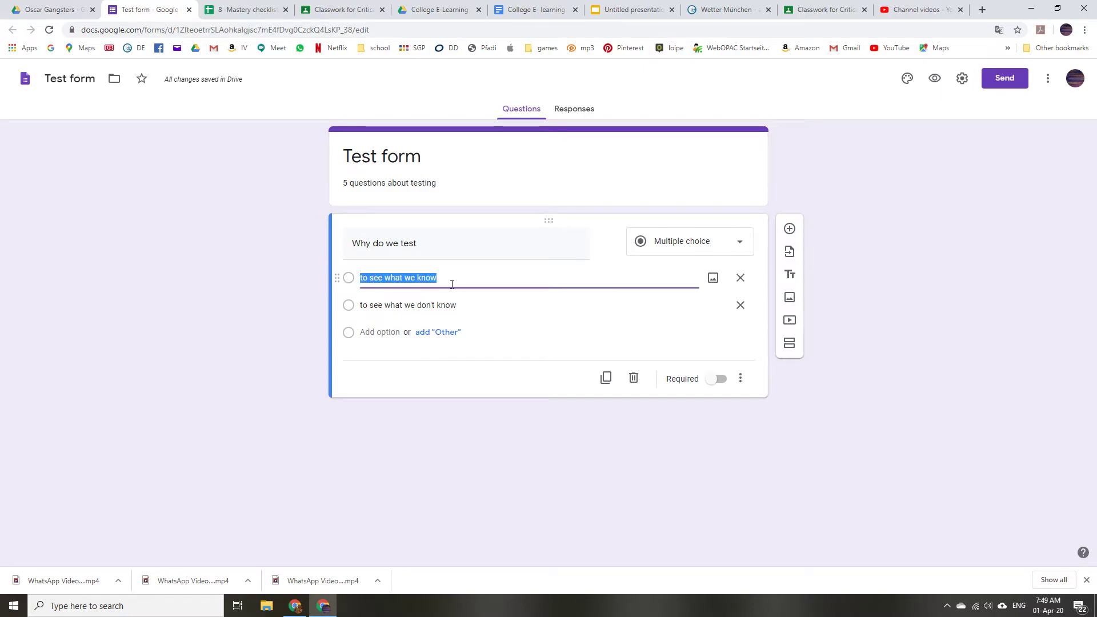
click(347, 278)
click(434, 334)
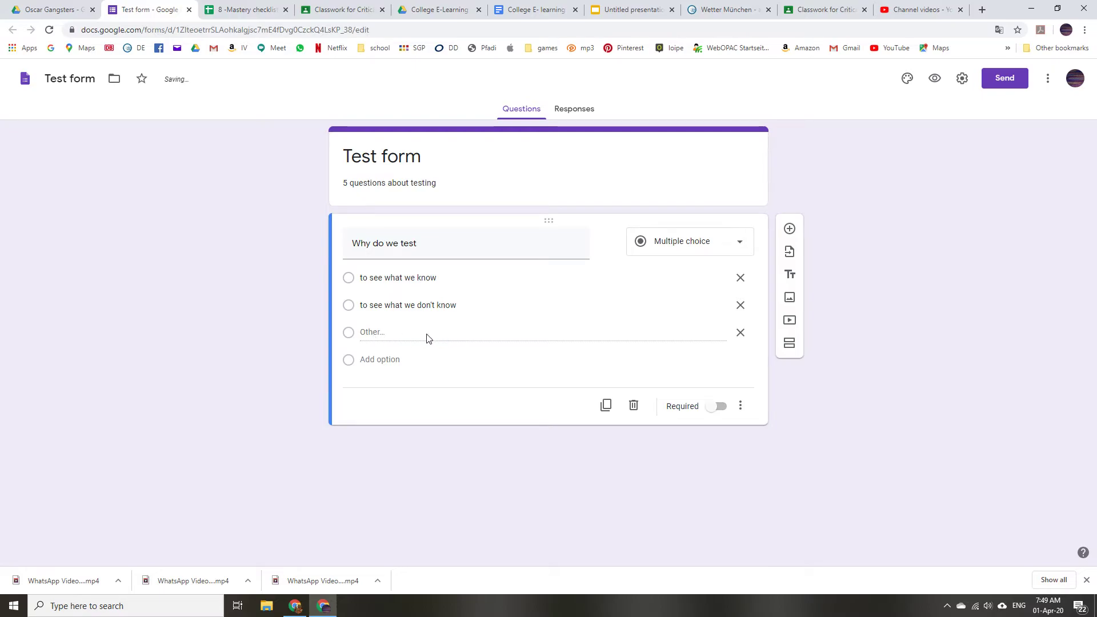
click(738, 336)
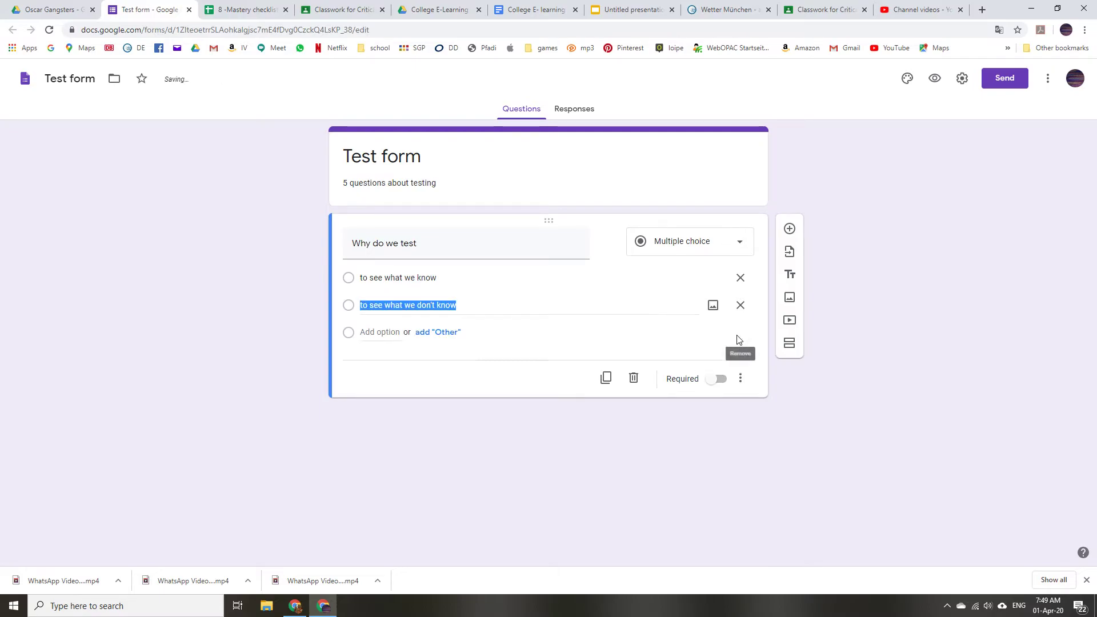
Add a third answer option "To have fun" and make the question required
click(372, 333)
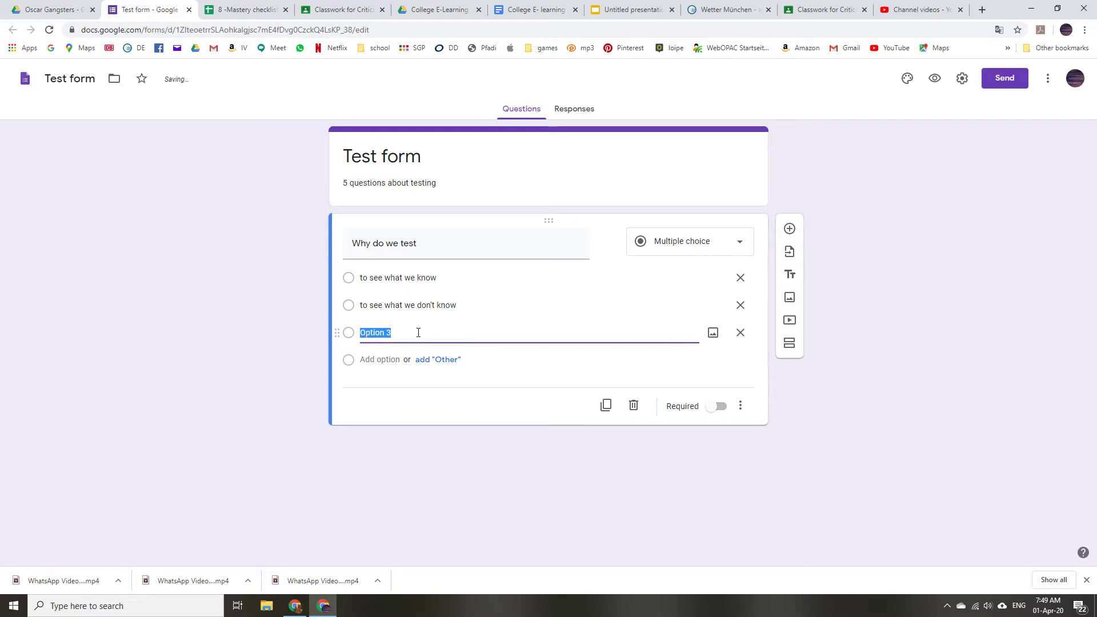
text(s)
key(BackSpace)
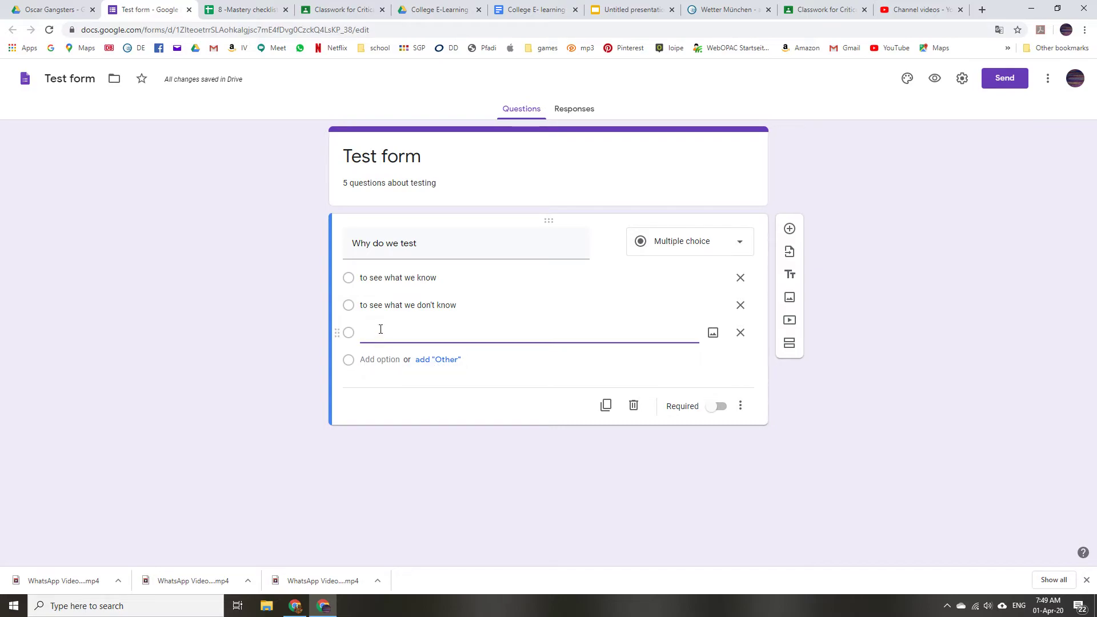
text(To have fu)
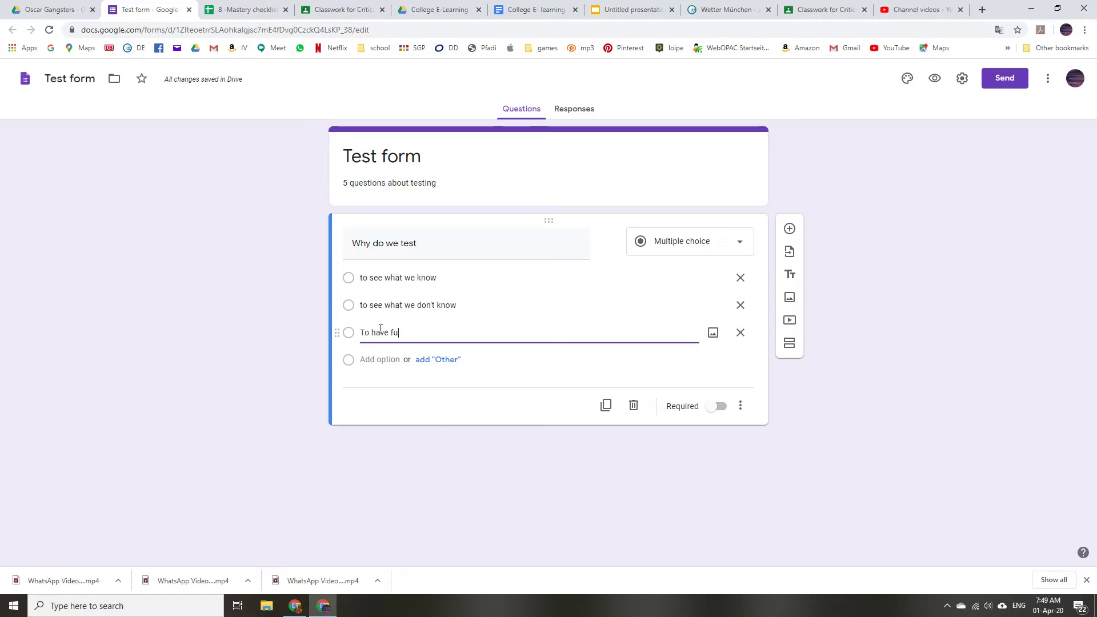
text(n)
click(442, 392)
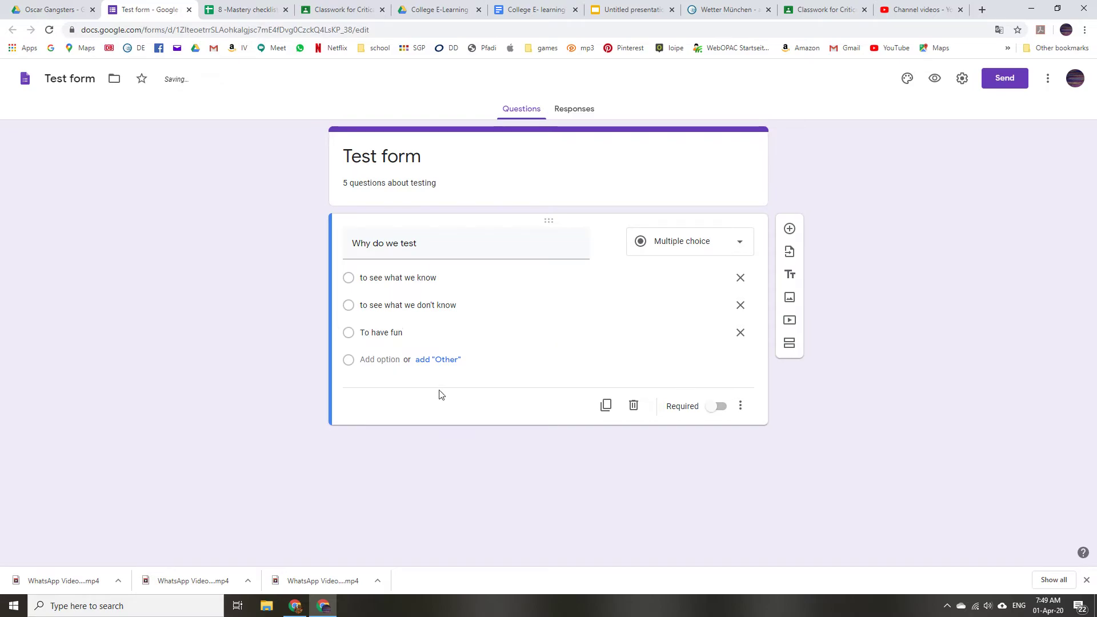
click(718, 410)
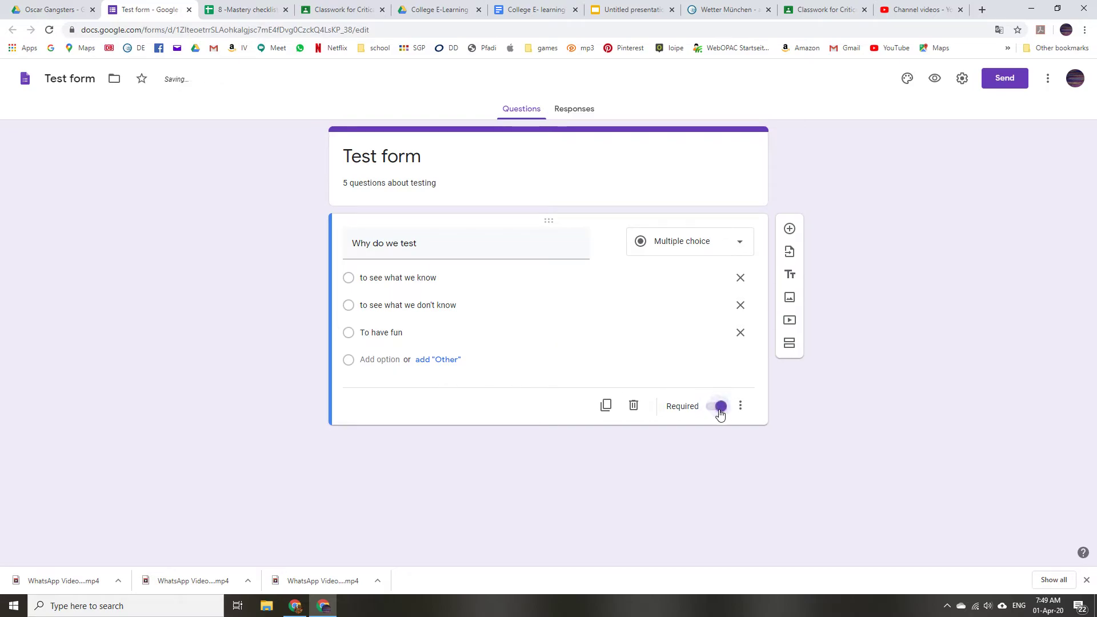
click(349, 280)
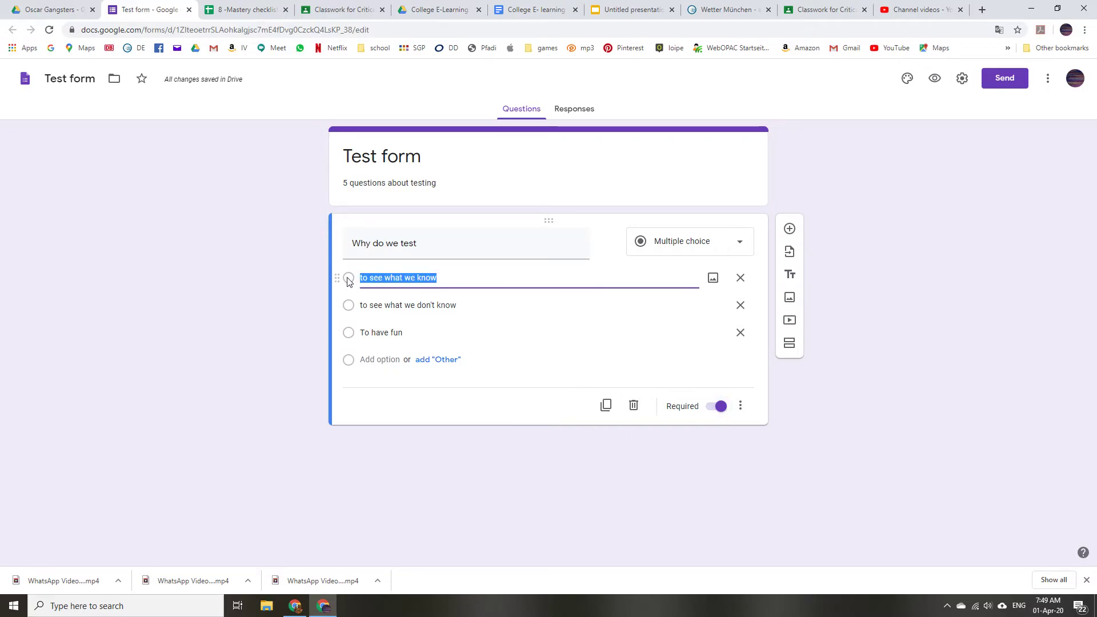
click(508, 395)
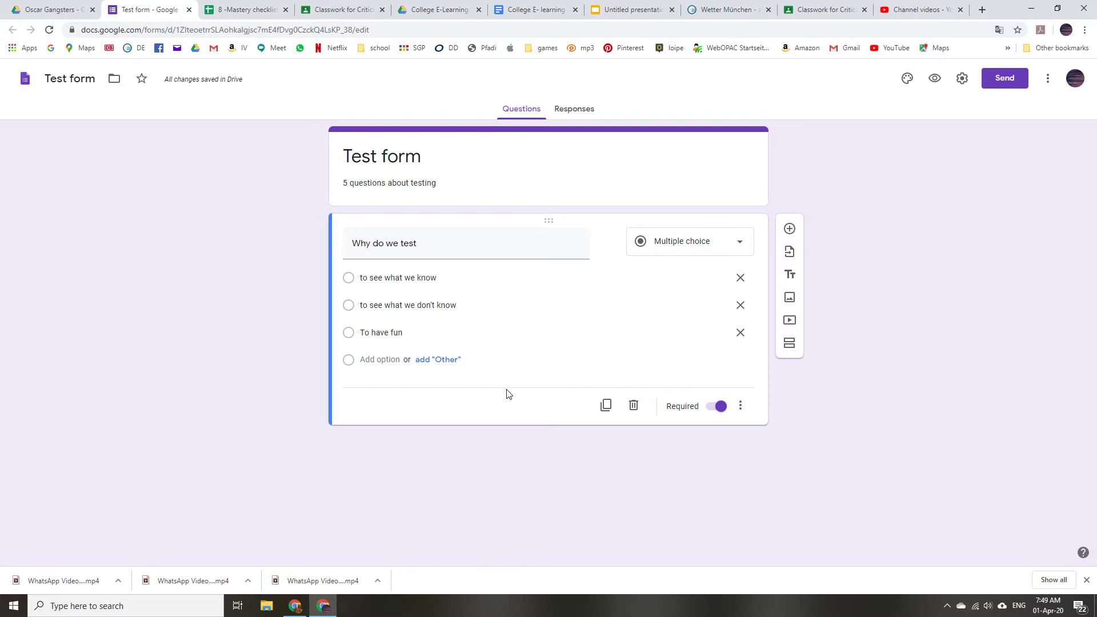
click(350, 279)
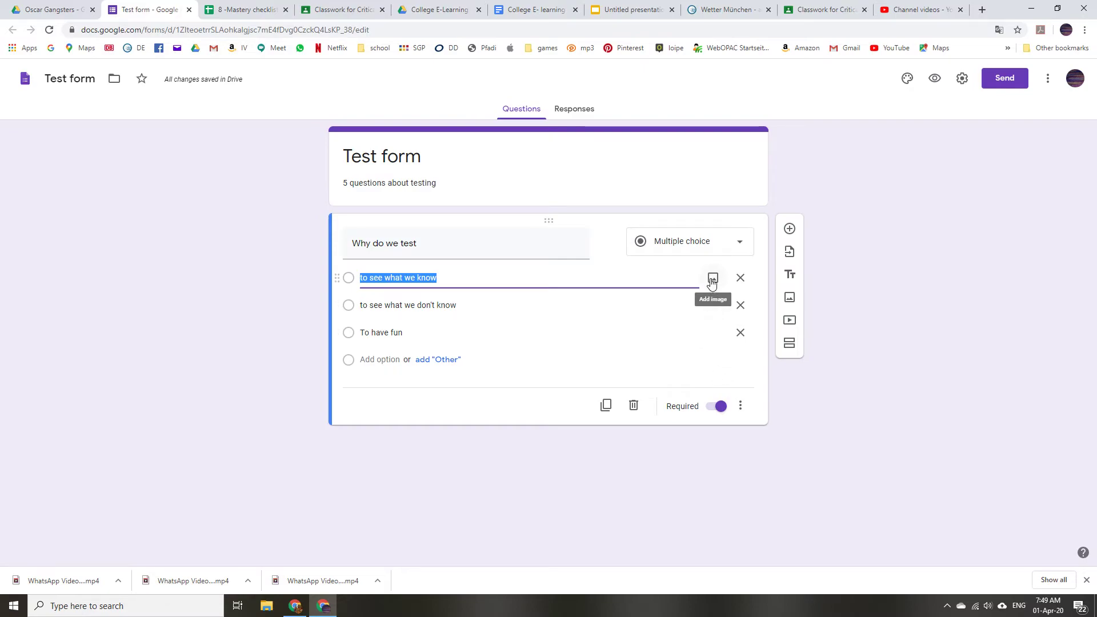
Add a second question of the Short answer type reading "What is your favorite type of test"
click(789, 230)
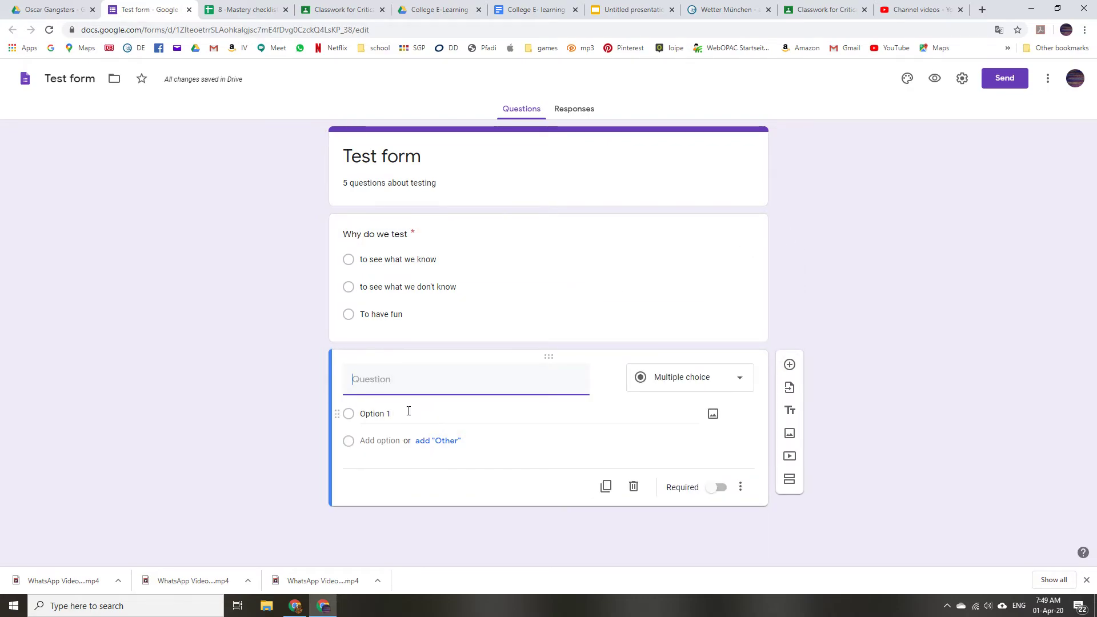
click(693, 386)
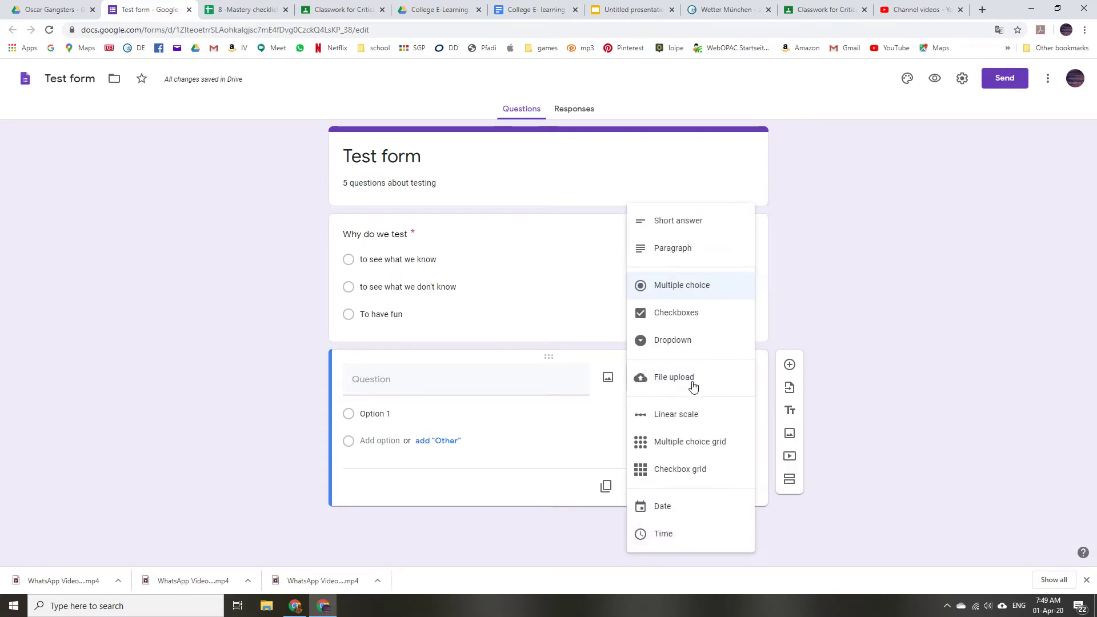
click(682, 221)
click(398, 386)
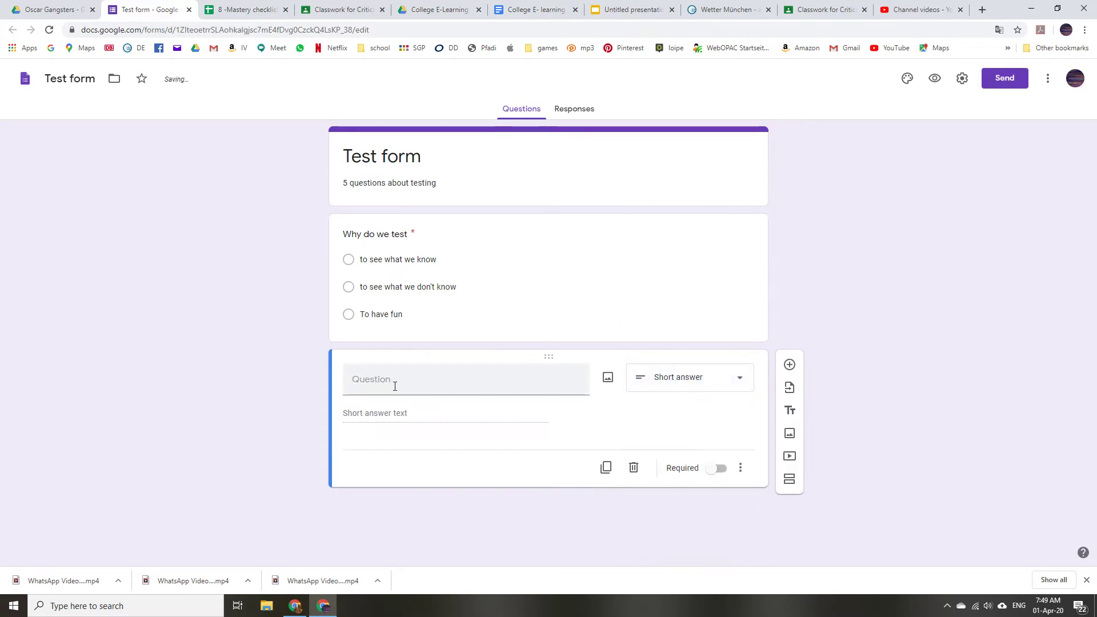
text(What is )
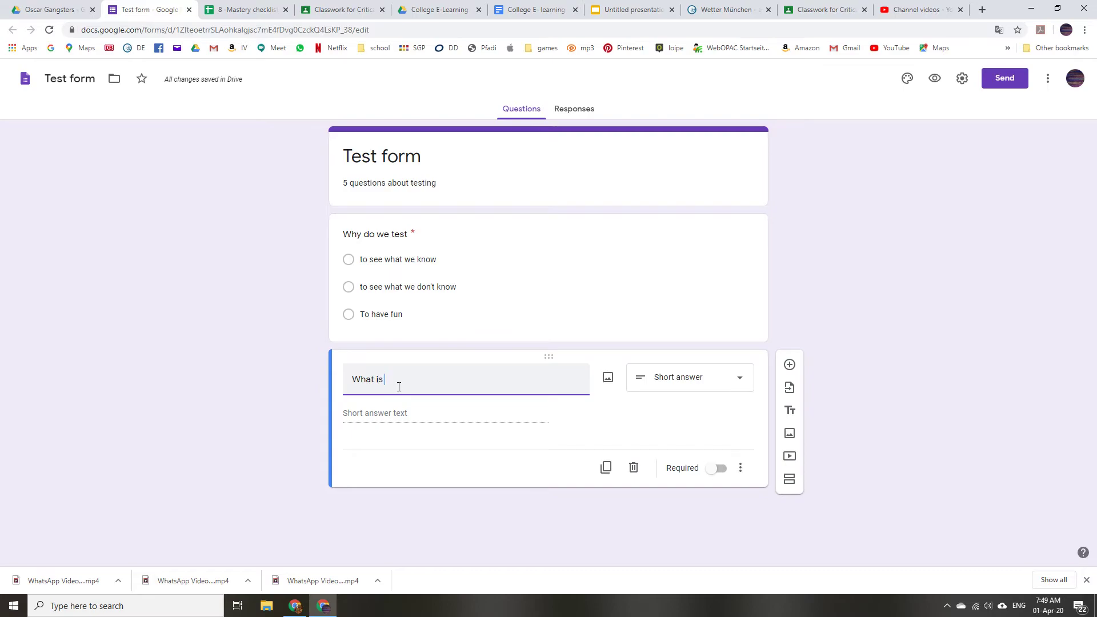
text(your favorite type of test)
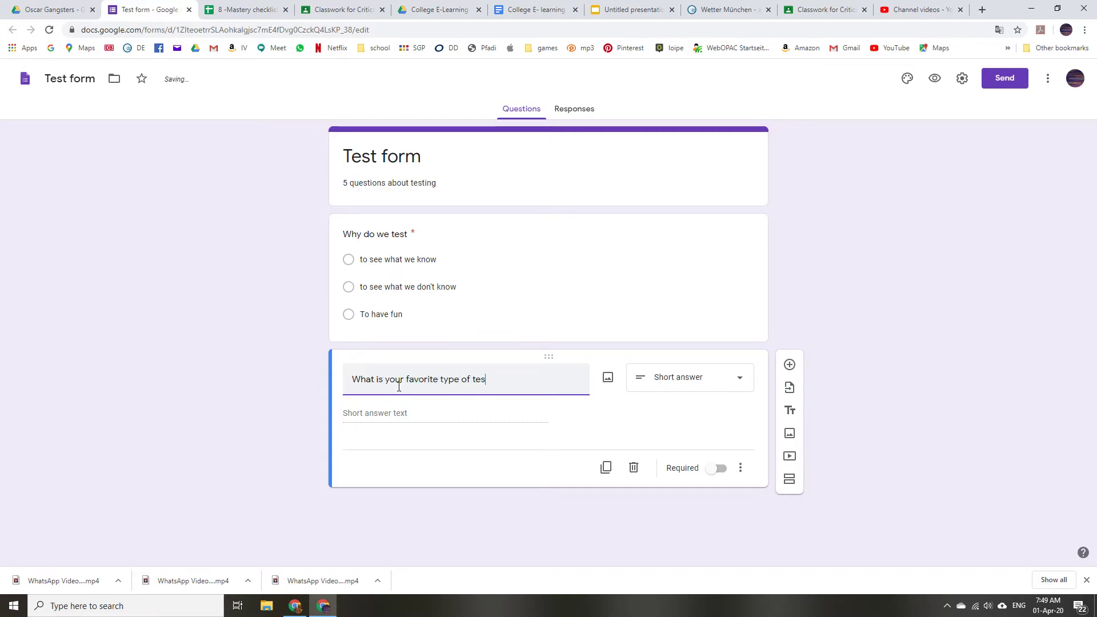
Insert the red triangular TEST warning sign into the second question, found by searching Google Images for "test"
click(609, 378)
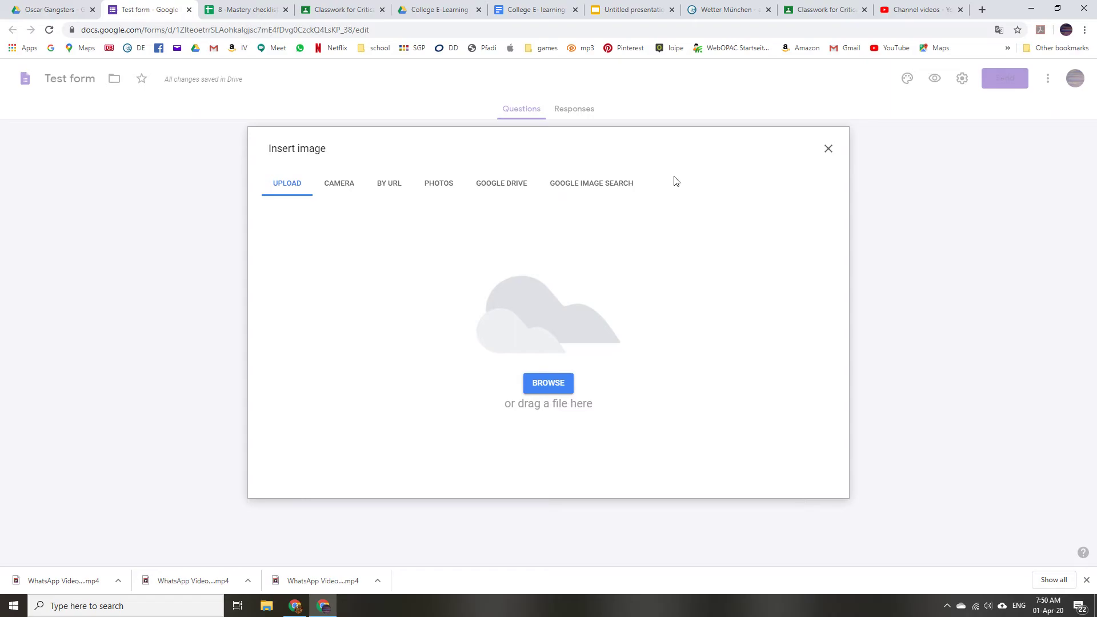
click(511, 185)
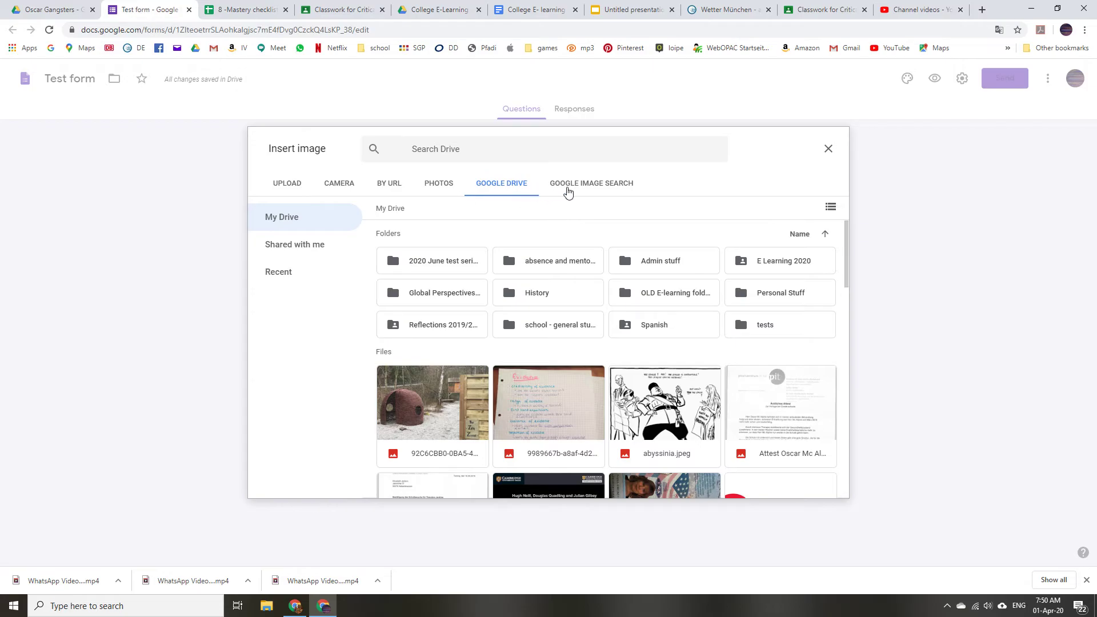
click(573, 190)
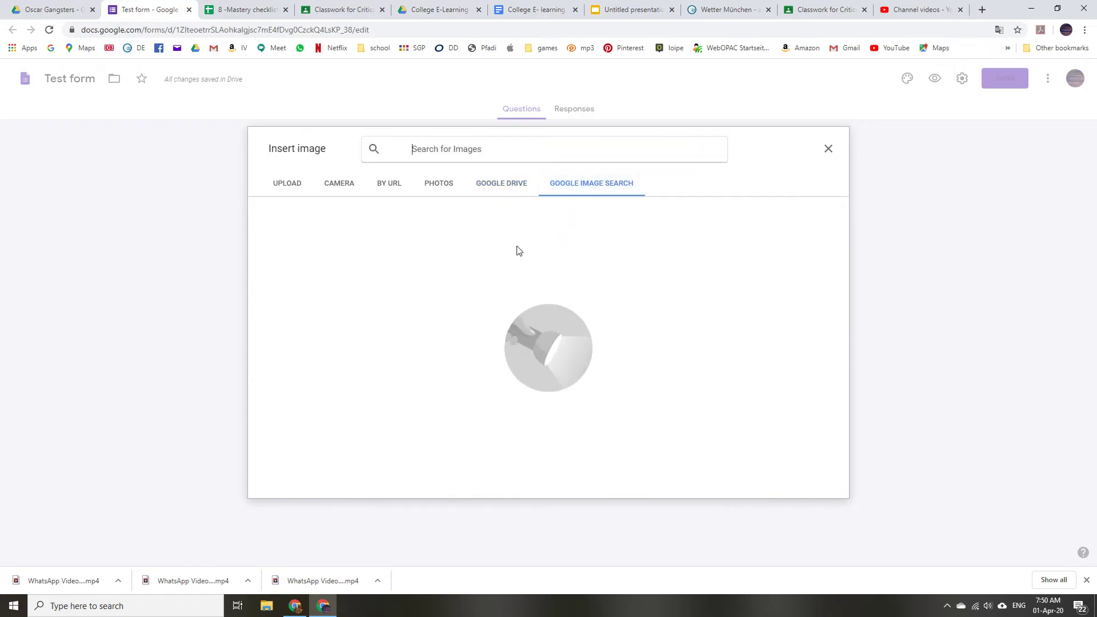
text(test)
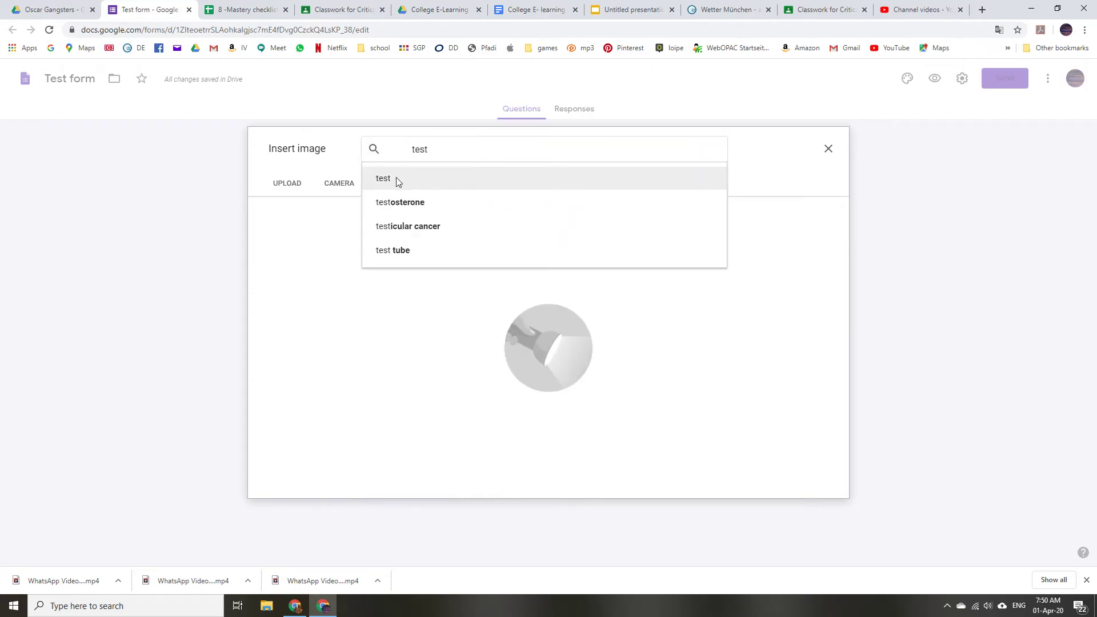
click(409, 178)
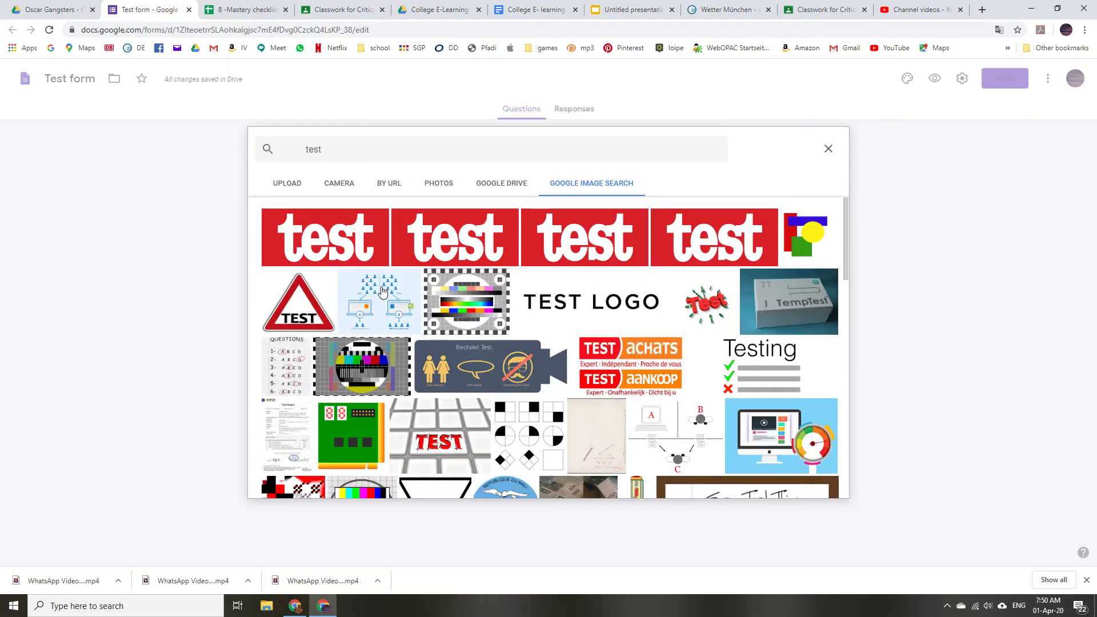
click(307, 304)
double_click(307, 304)
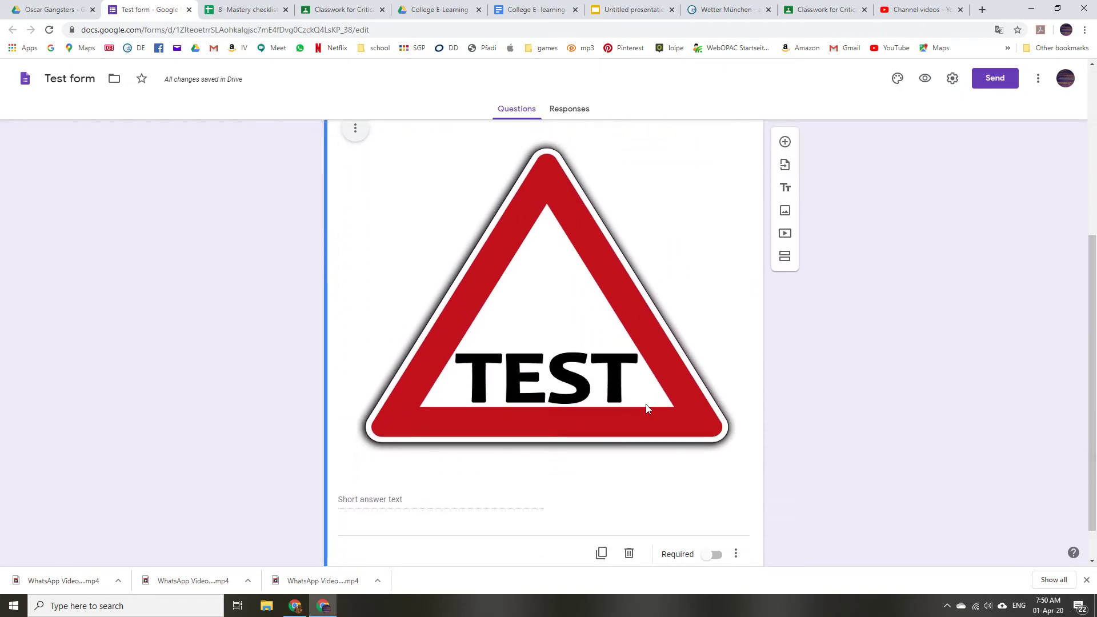
scroll(647, 408, up, 5)
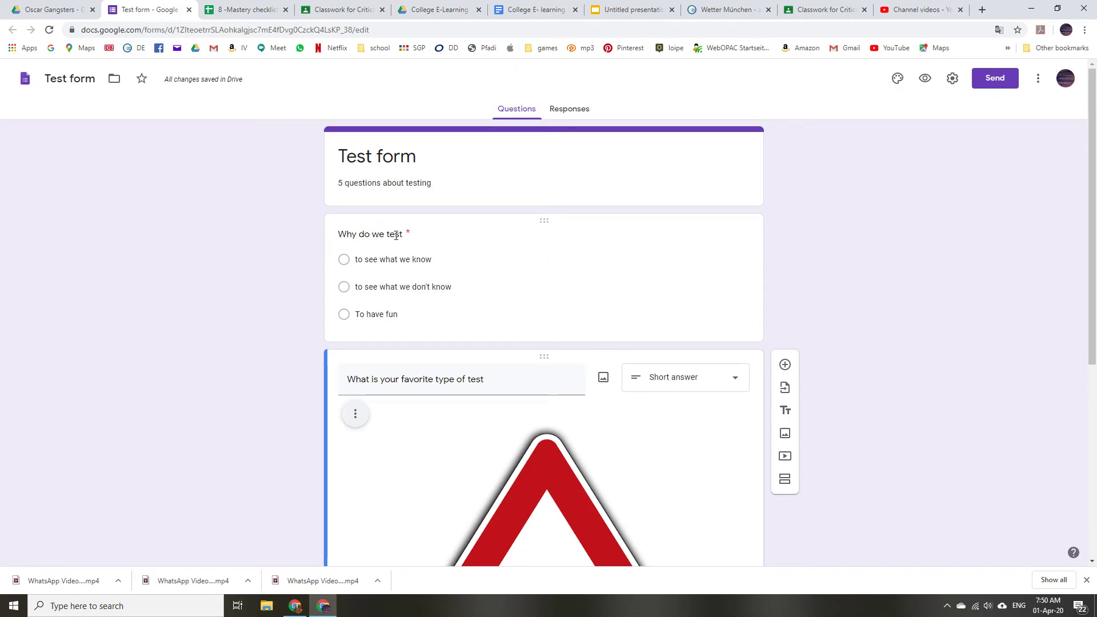
click(488, 245)
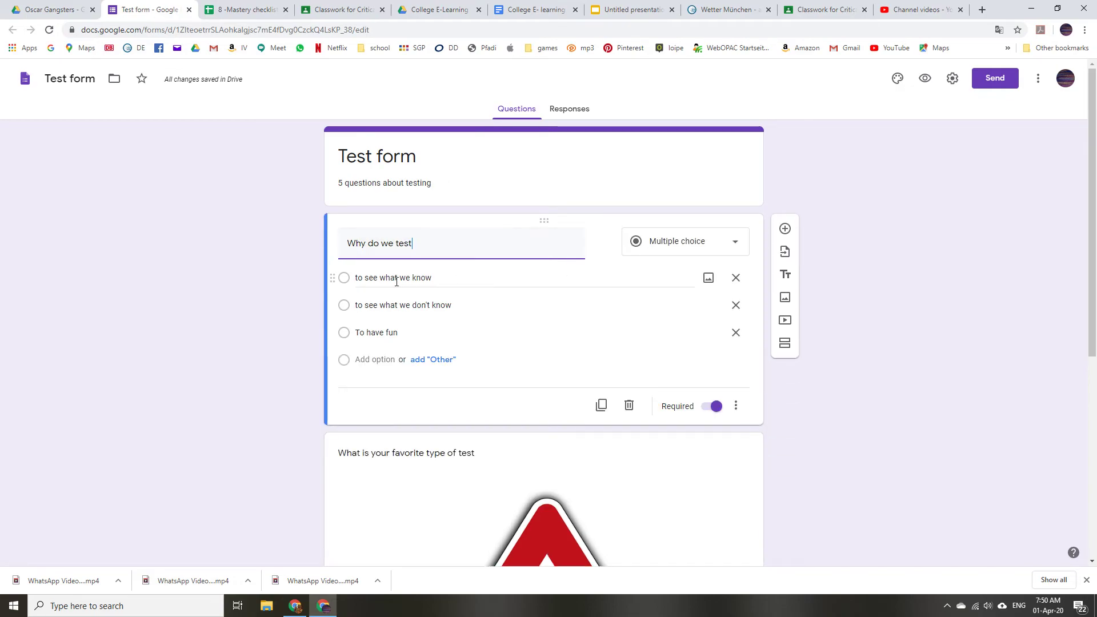
click(349, 278)
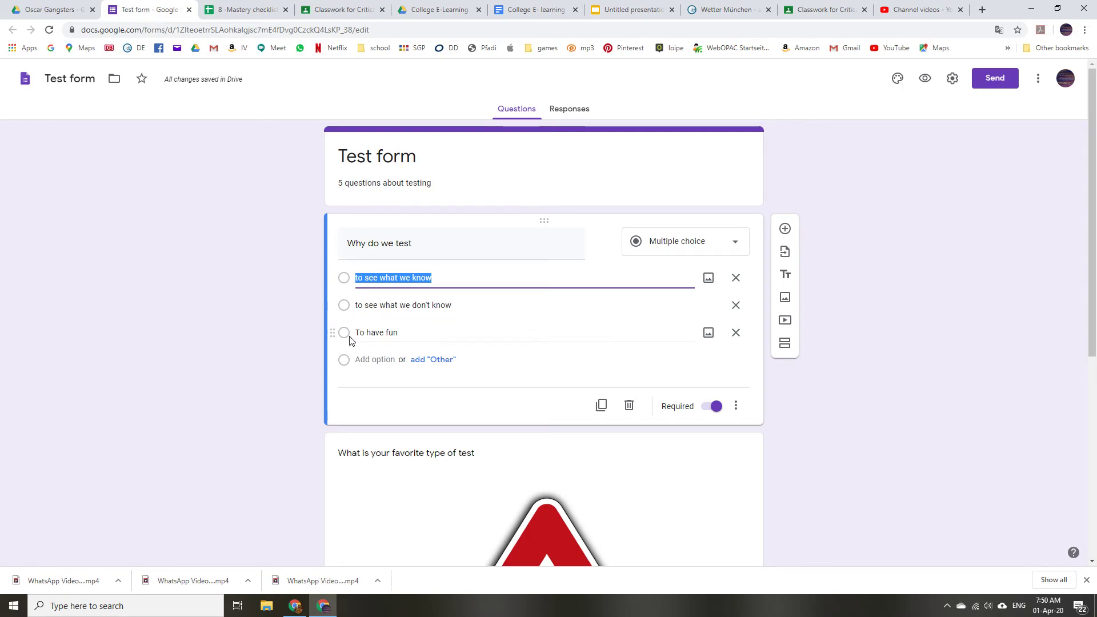
click(684, 249)
click(684, 248)
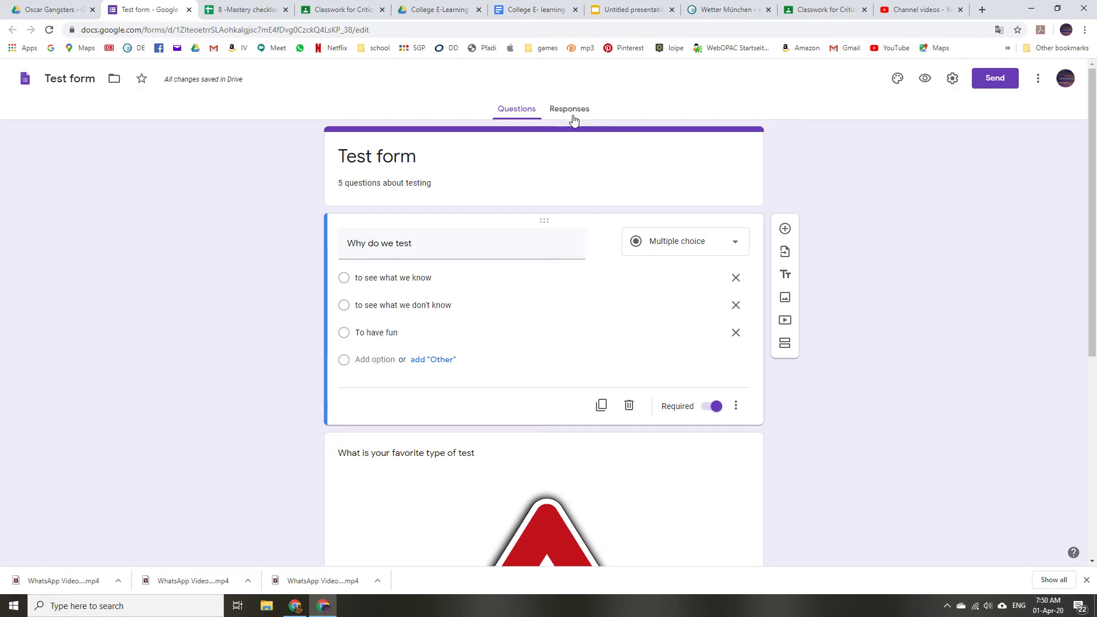
Review who has access to the form as a collaborator in its sharing settings
click(1038, 81)
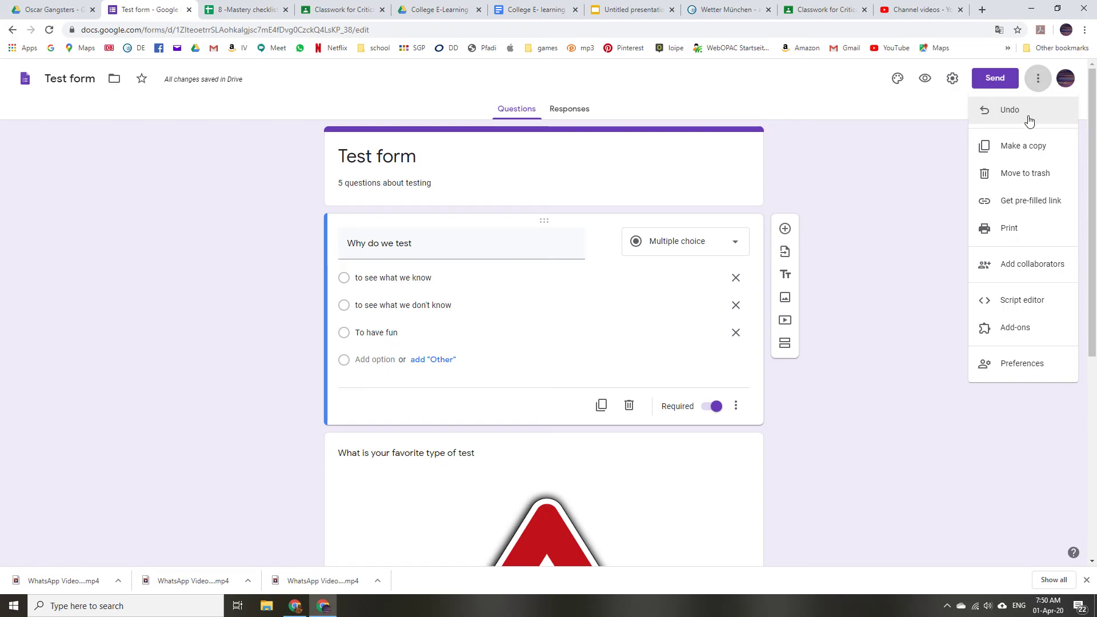
click(1040, 268)
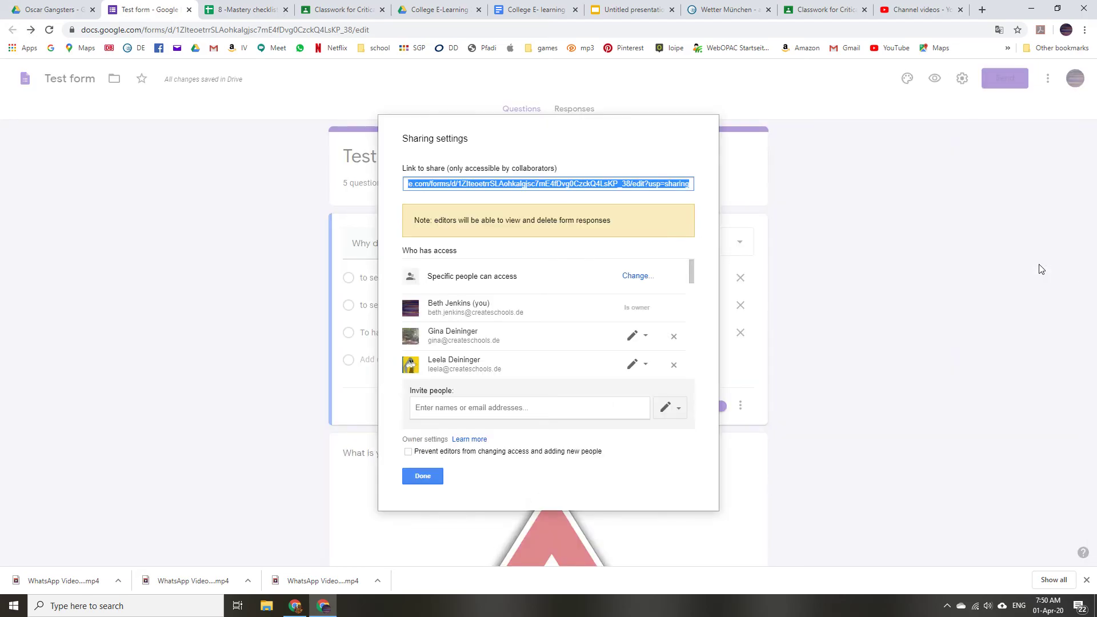
scroll(531, 326, down, 6)
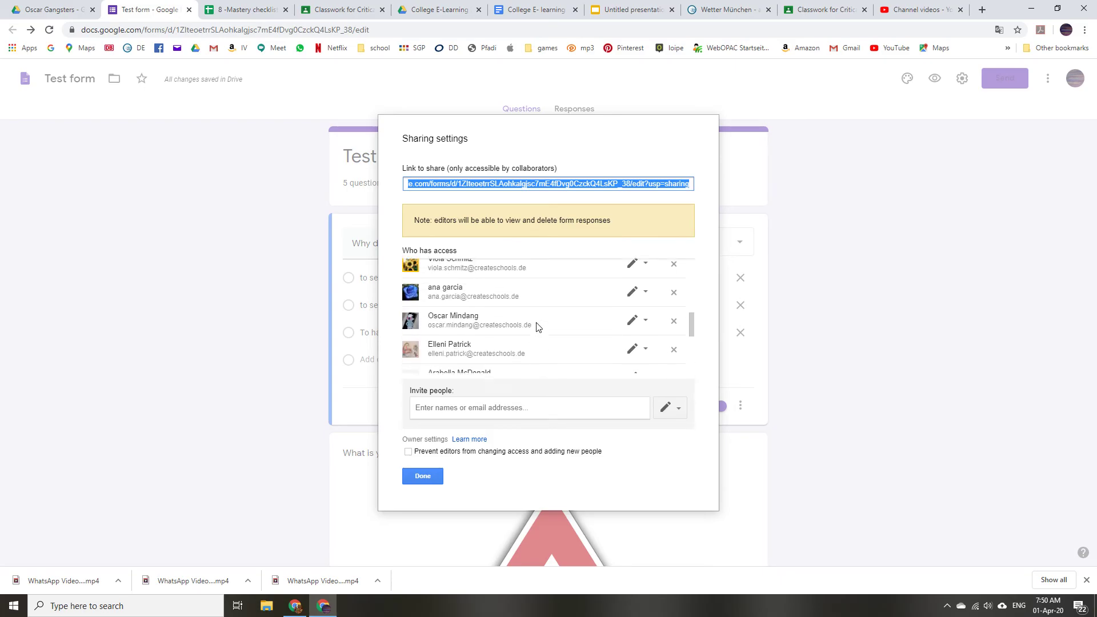
scroll(536, 327, up, 7)
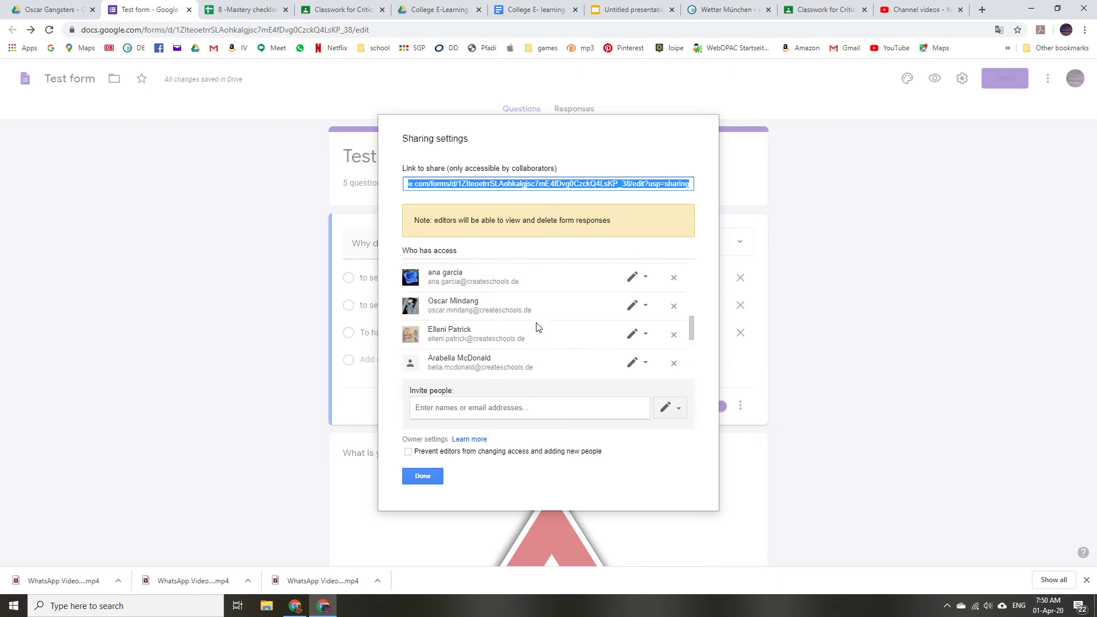
scroll(536, 326, down, 6)
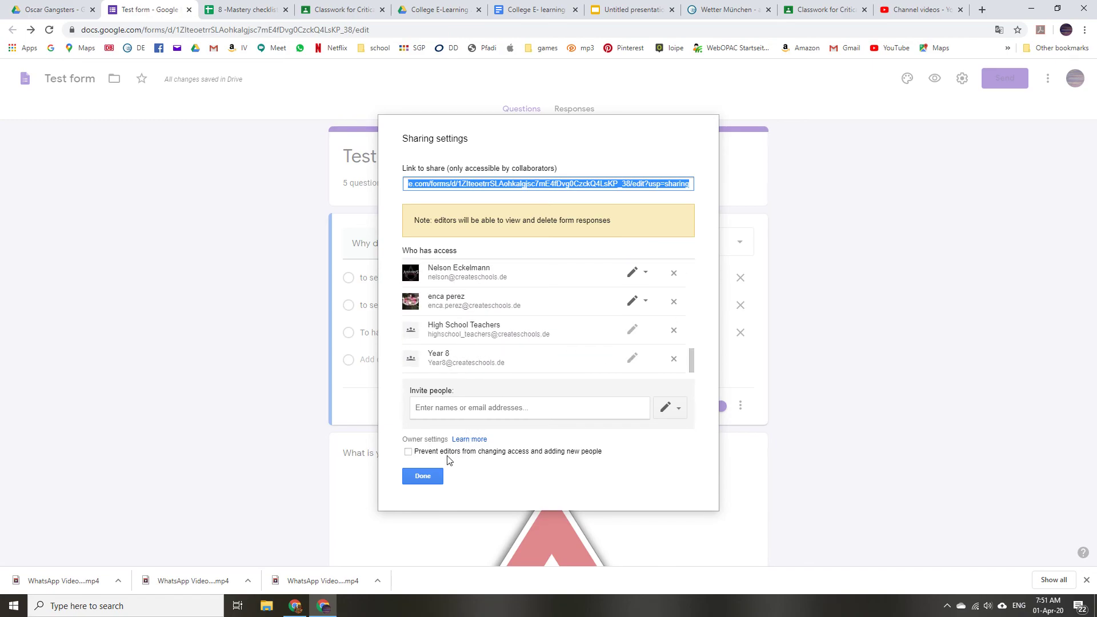
click(433, 477)
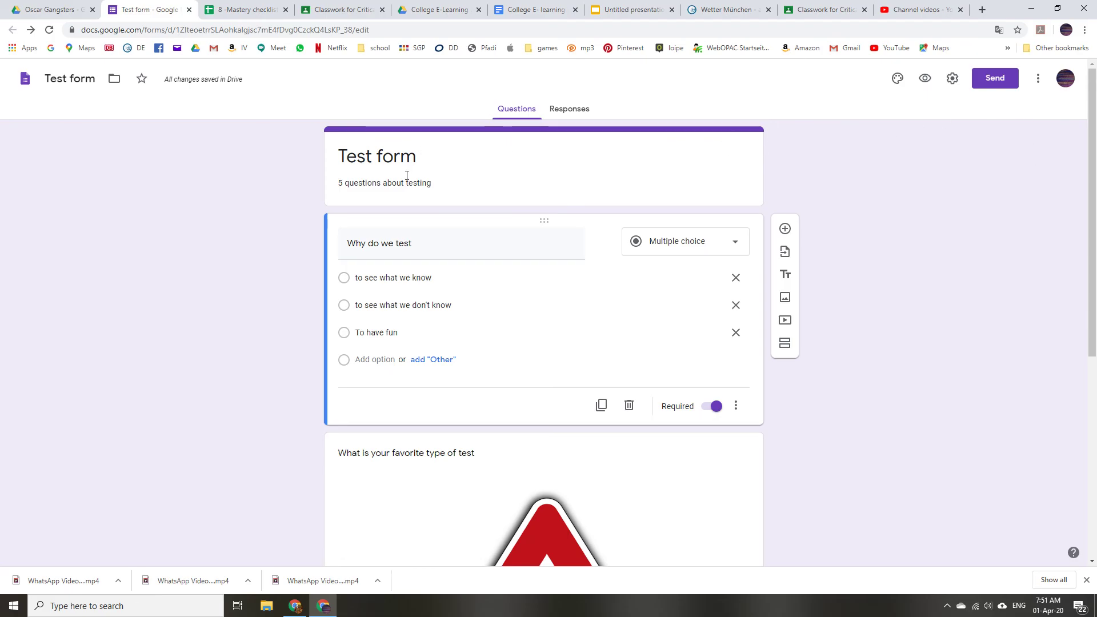
View the form's options for sending by email and its responses, and return to the questions
click(999, 84)
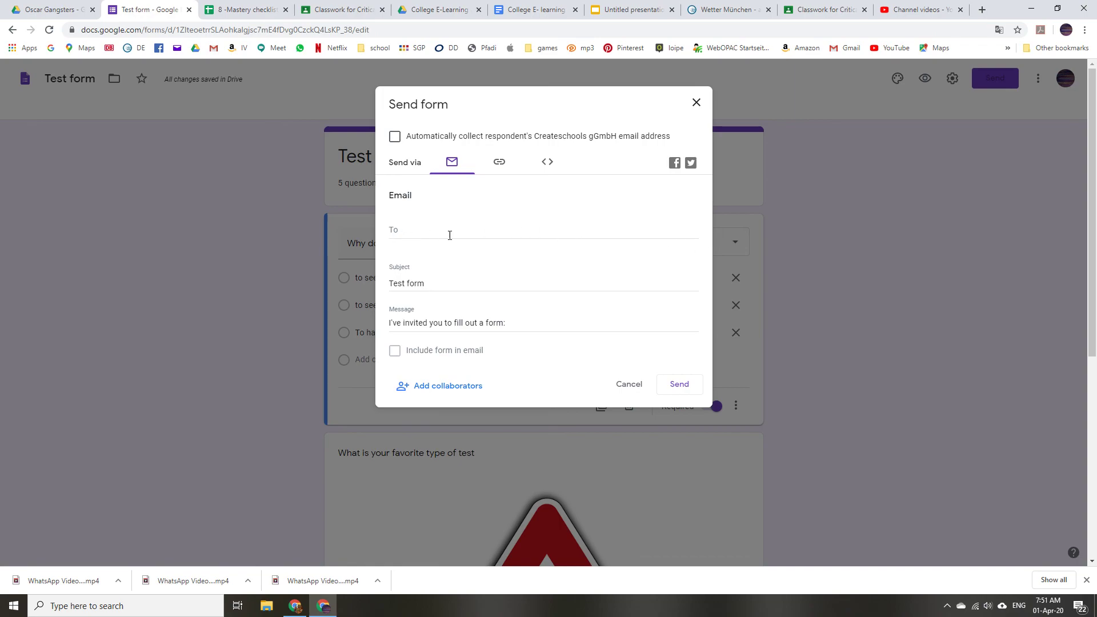
click(696, 102)
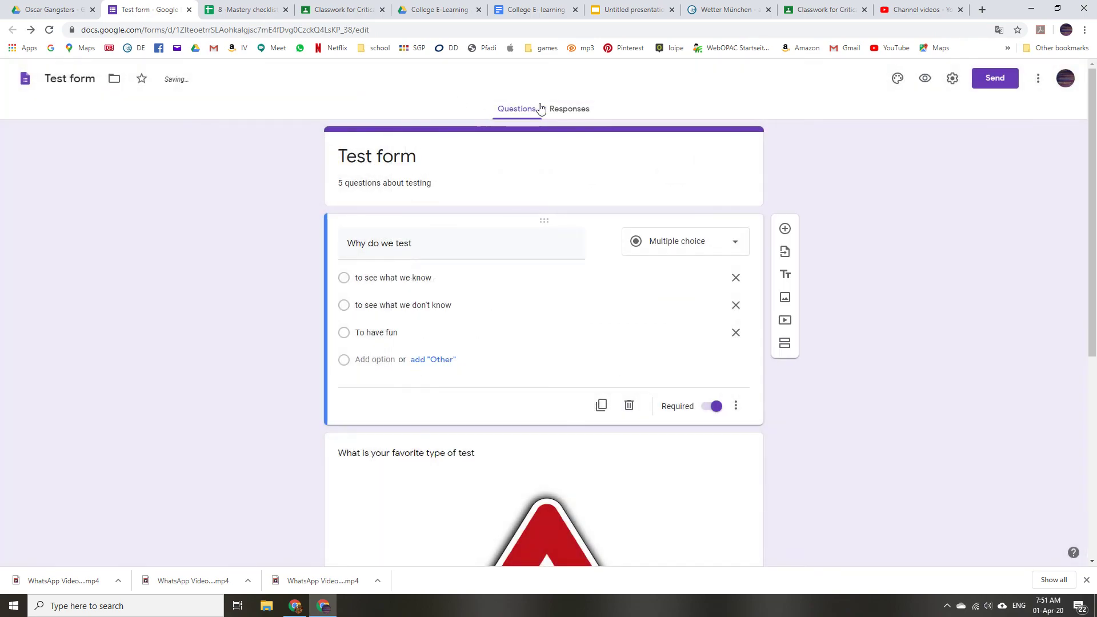
click(574, 109)
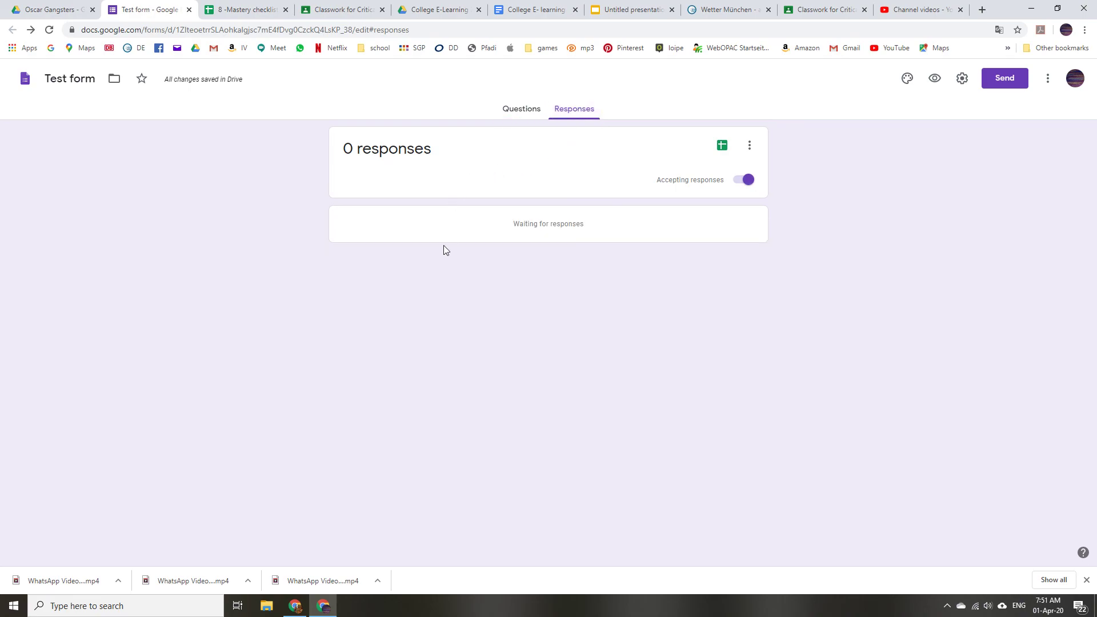
click(518, 110)
scroll(906, 294, down, 6)
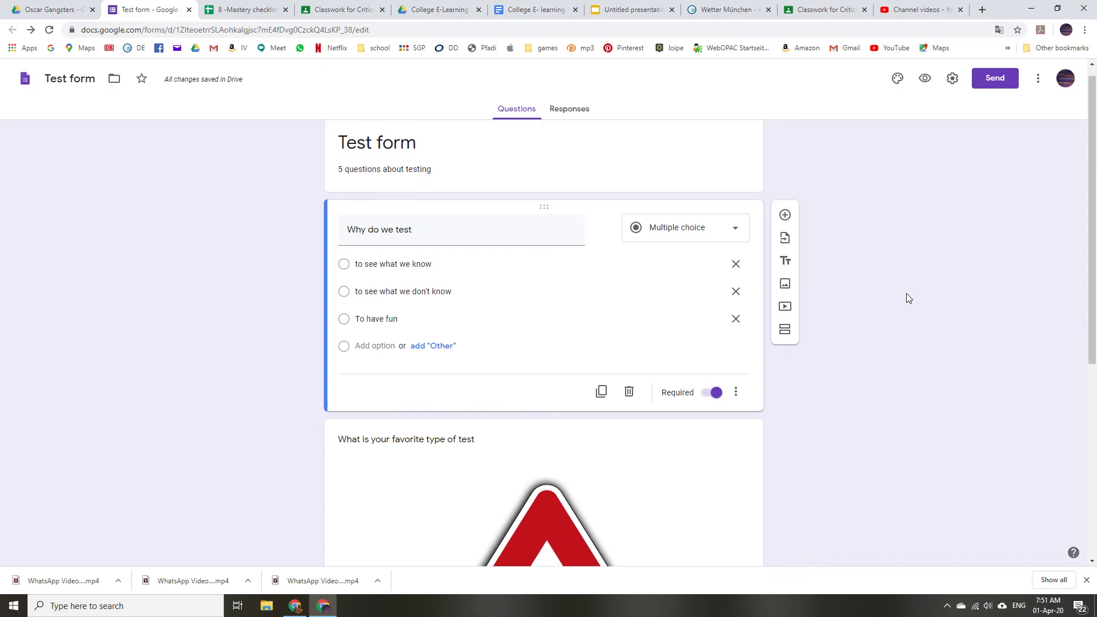
scroll(906, 294, up, 5)
scroll(906, 294, up, 2)
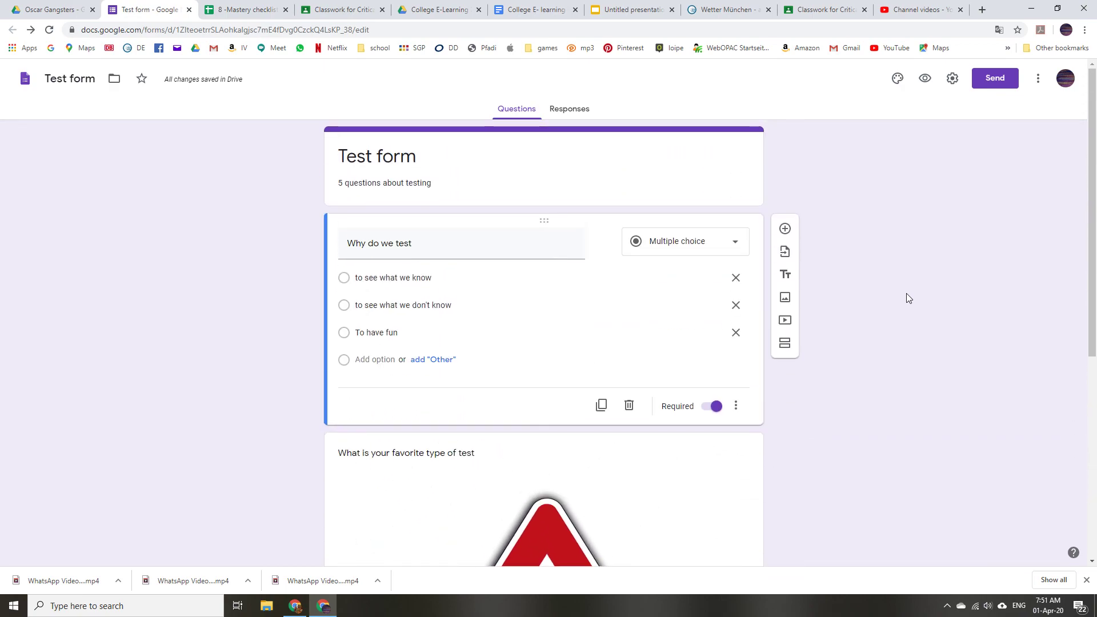